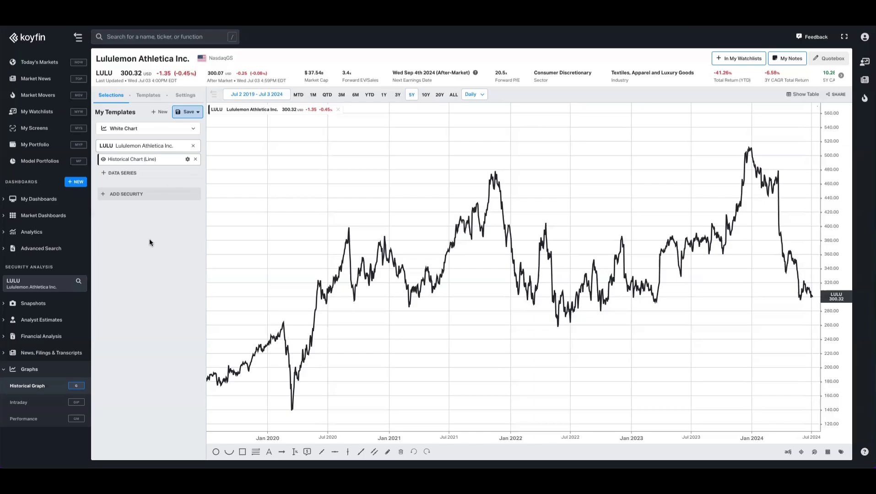
Add LULU's Price / Earnings - P/E series for the next twelve months as a lower pane
click(152, 176)
text(pe)
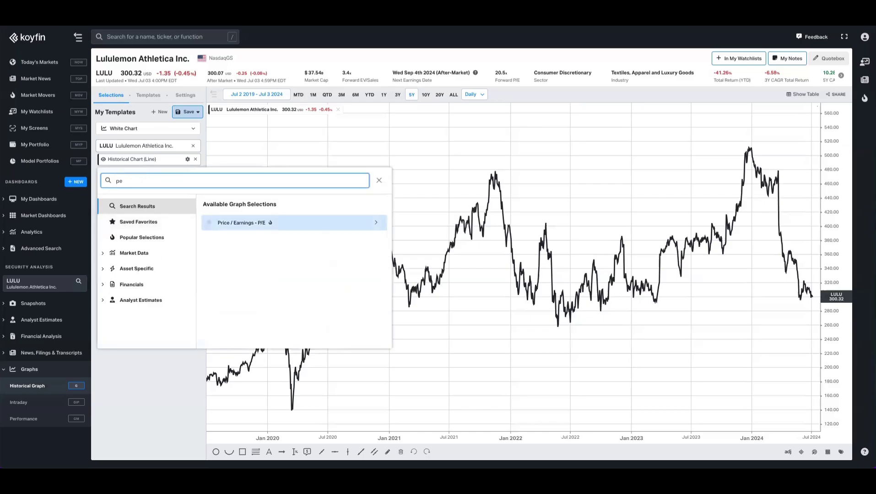
click(224, 221)
click(255, 238)
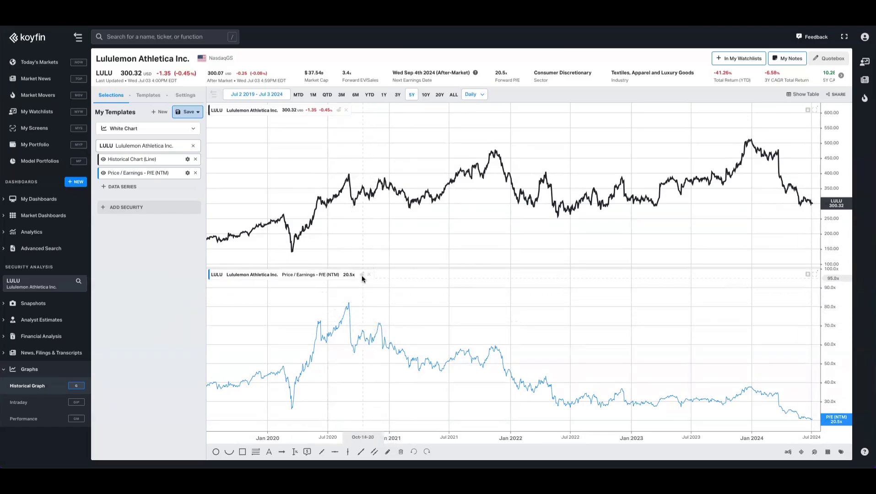
Hide the P/E series and add EPS Normalized Consensus Average (NTM)
click(104, 173)
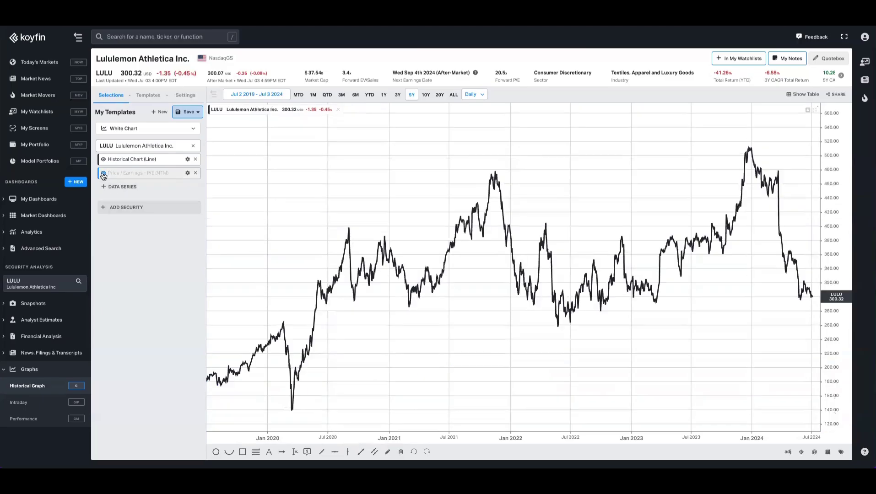
click(133, 187)
text(eps)
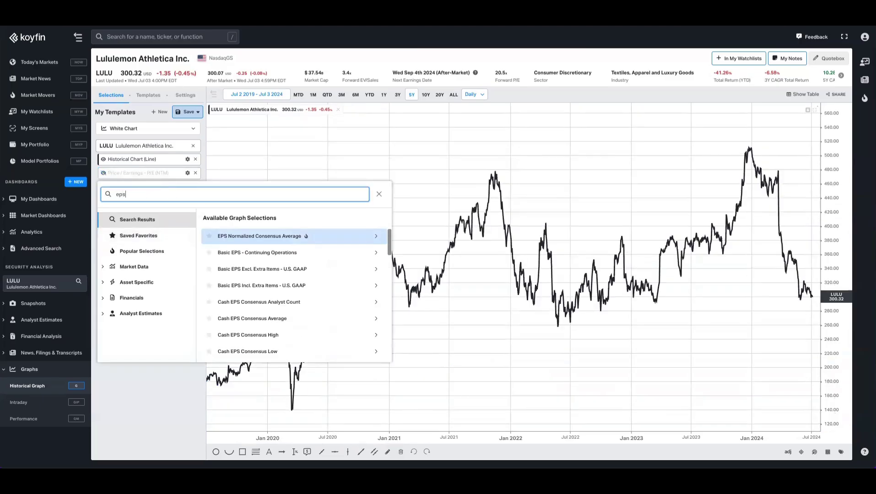
click(260, 237)
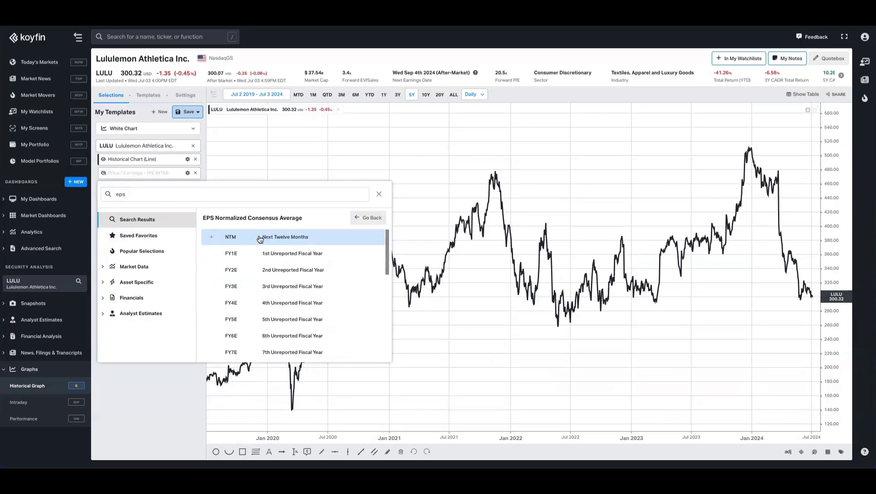
click(287, 238)
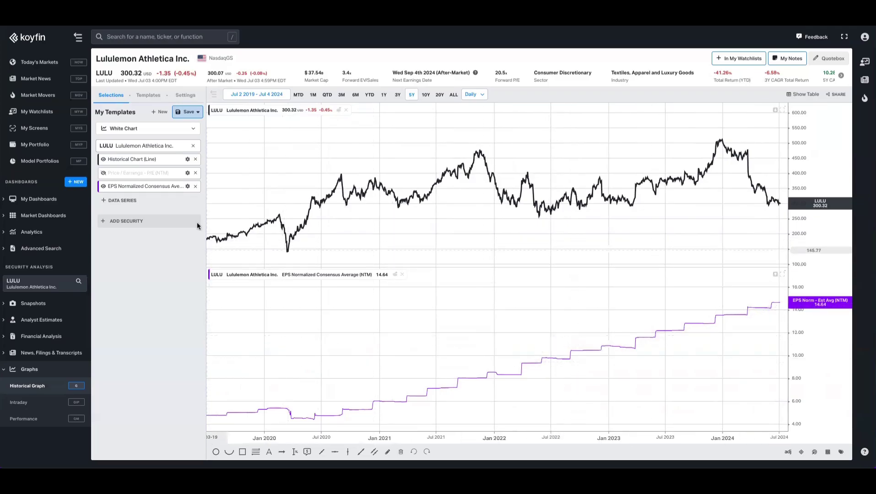
Transform the EPS series with a multiplier of 20.5
click(187, 188)
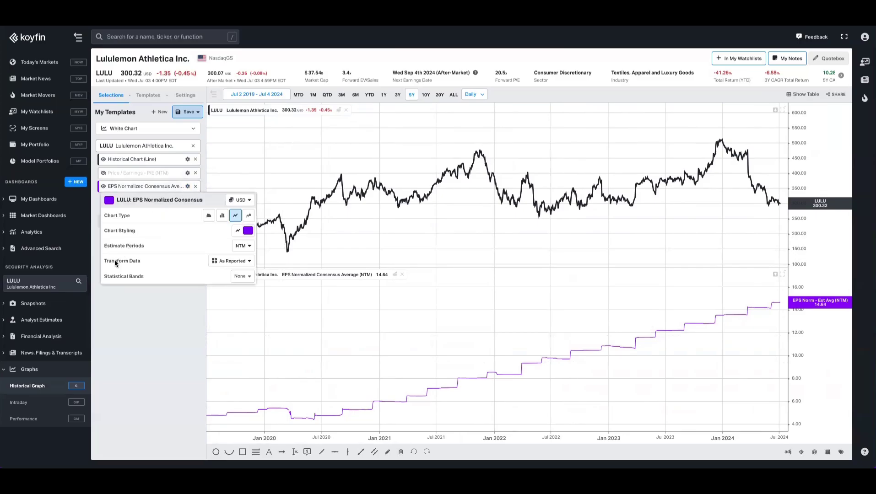
click(219, 265)
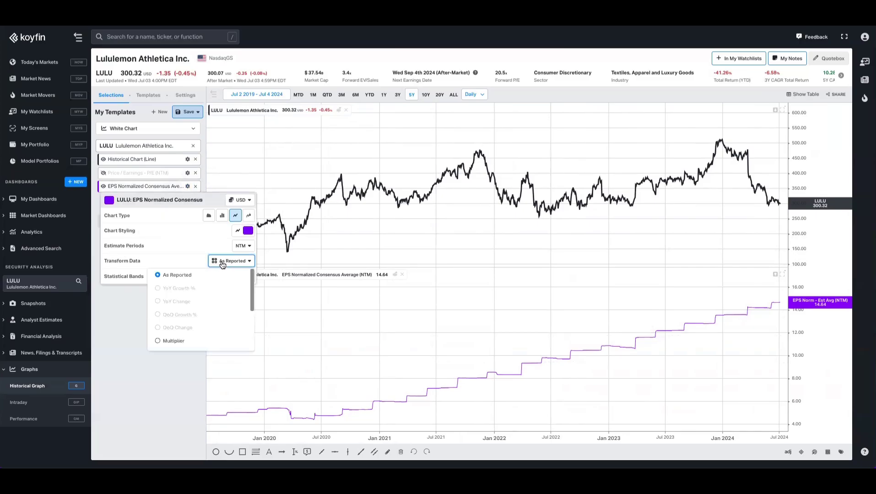
click(174, 341)
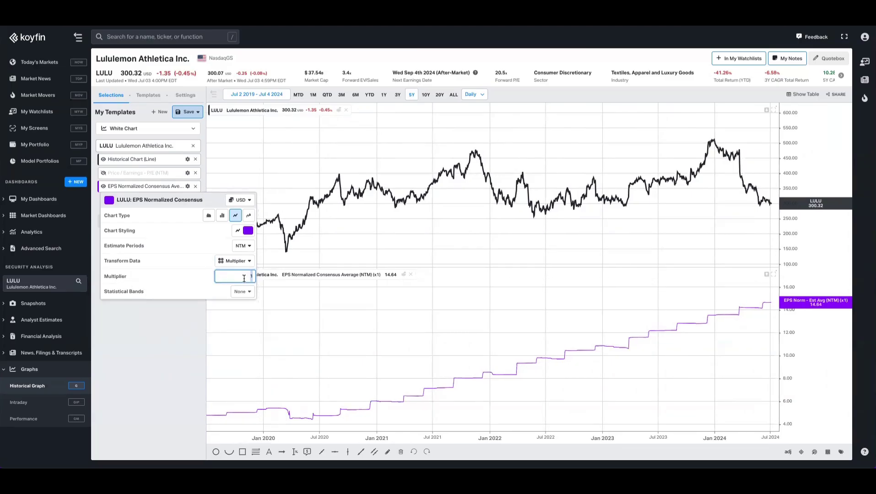
text(20.5)
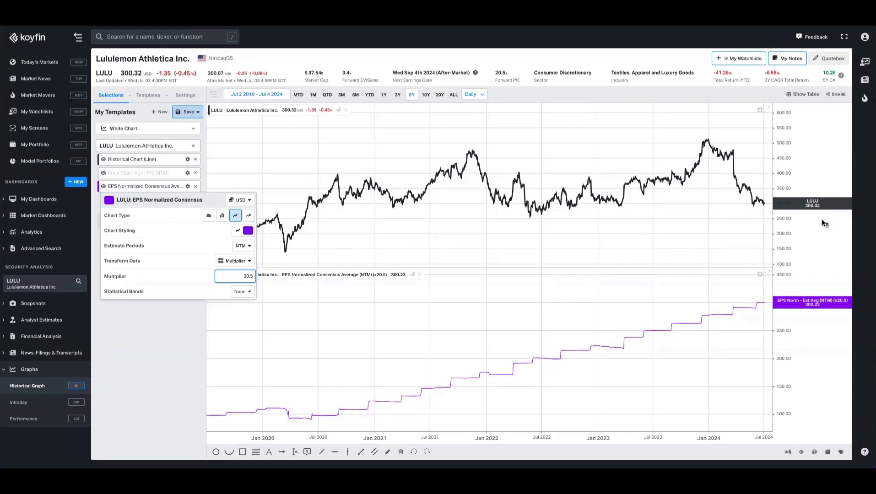
Merge the x20.5 EPS line into the price pane and show 10 years (Jul 2014–Jul 2024)
click(158, 323)
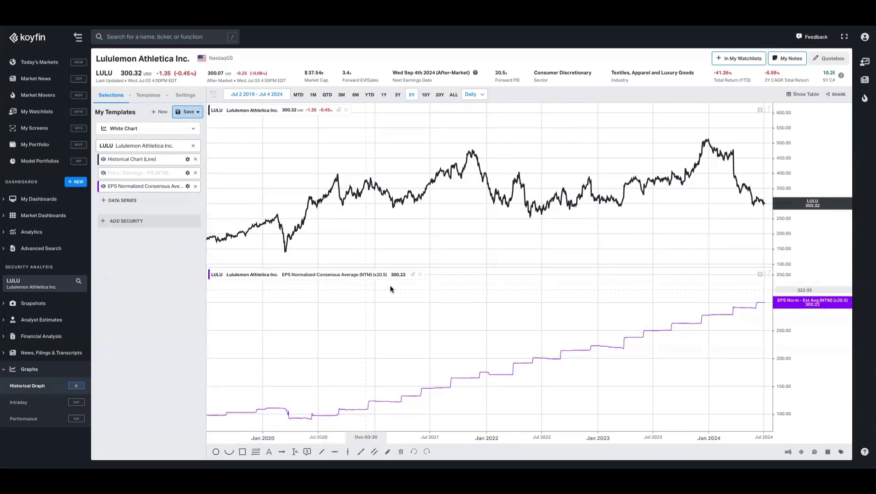
click(413, 275)
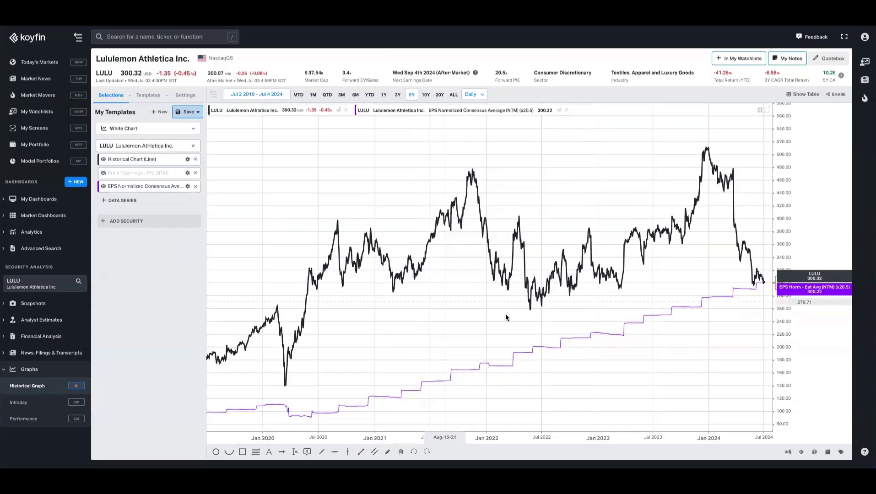
scroll(521, 326, down, 3)
scroll(521, 326, down, 5)
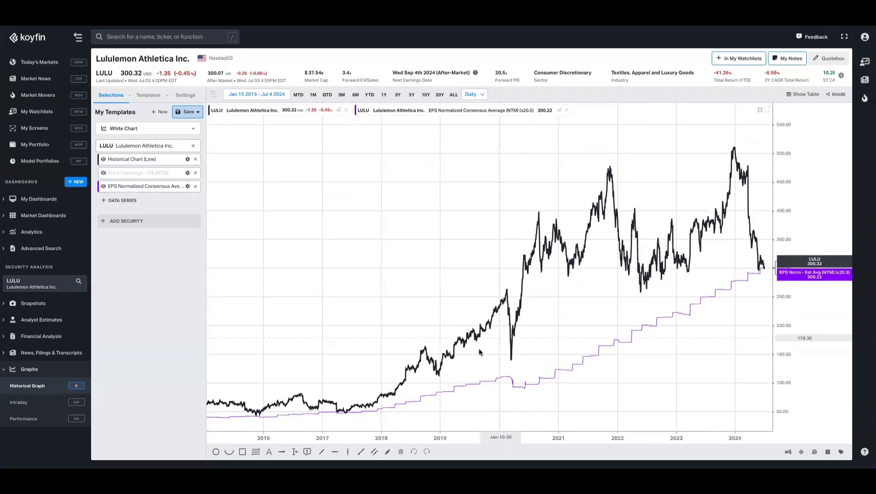
click(426, 95)
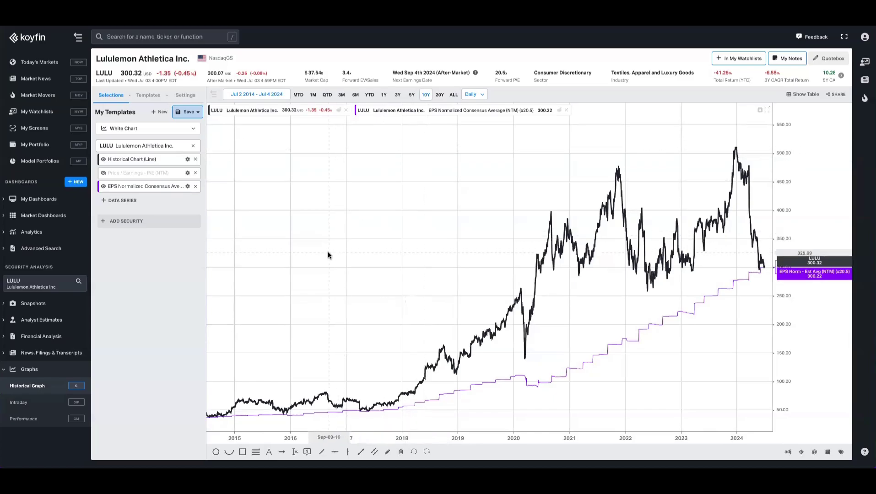
mouse_move(369, 413)
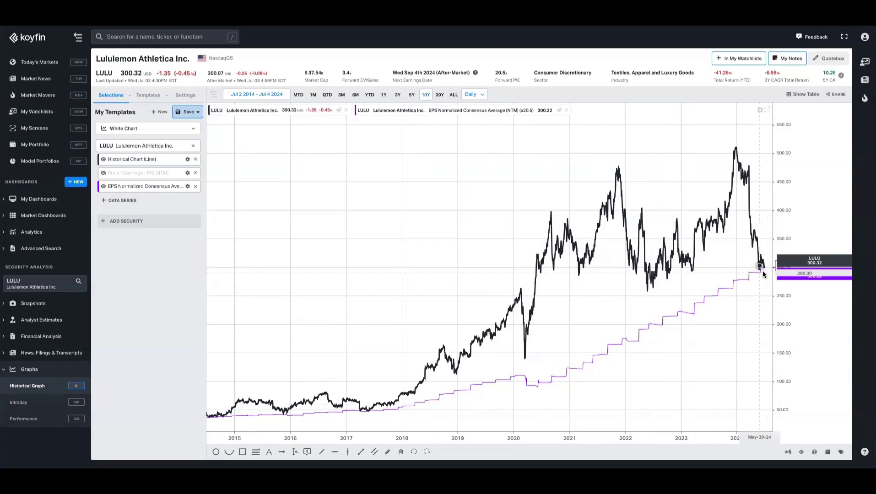
Add a second EPS Normalized Consensus Average (NTM) line multiplied by 30
click(166, 209)
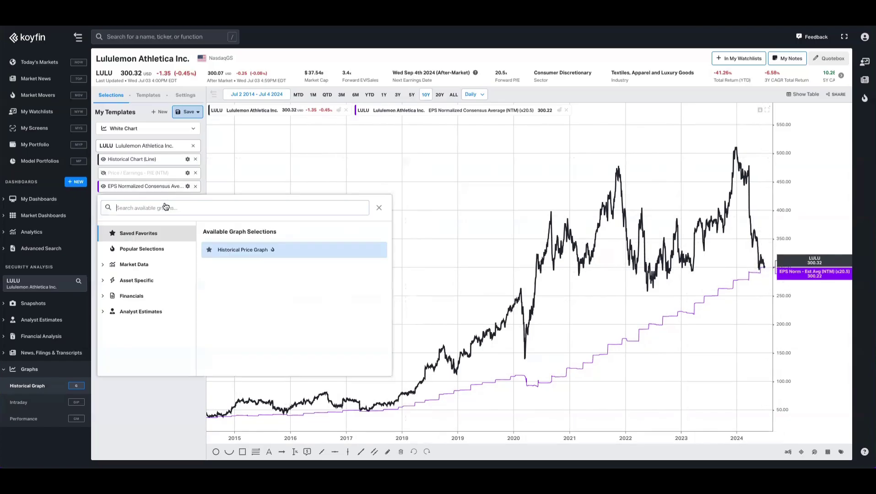
text(eps)
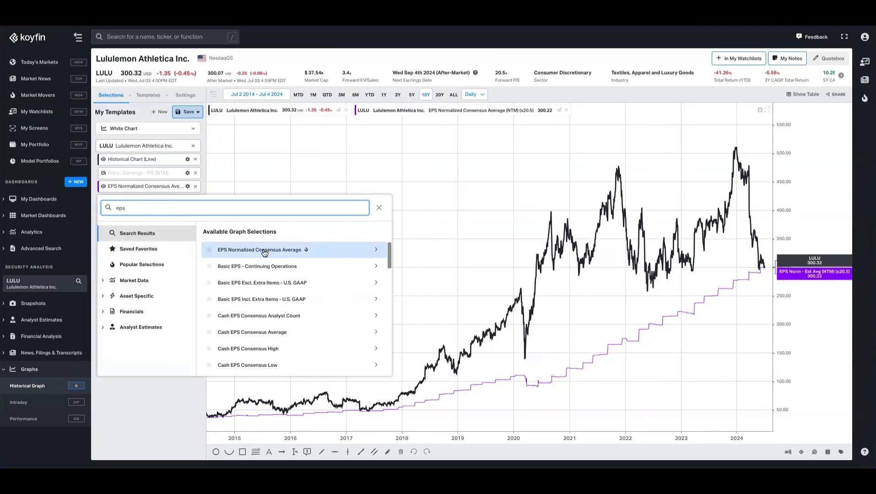
click(268, 252)
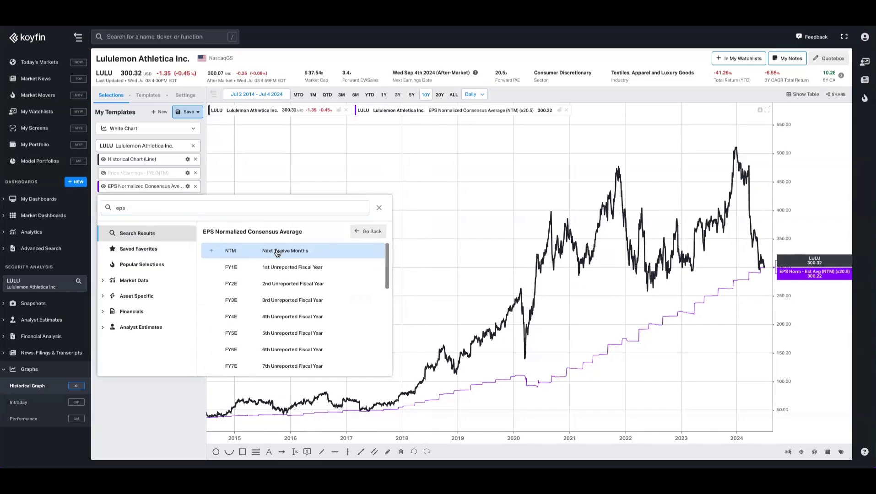
click(278, 252)
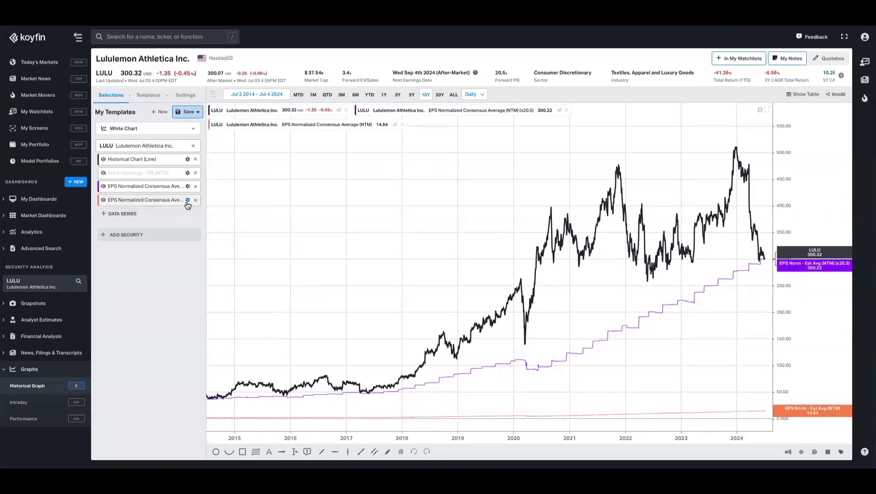
click(187, 202)
click(231, 274)
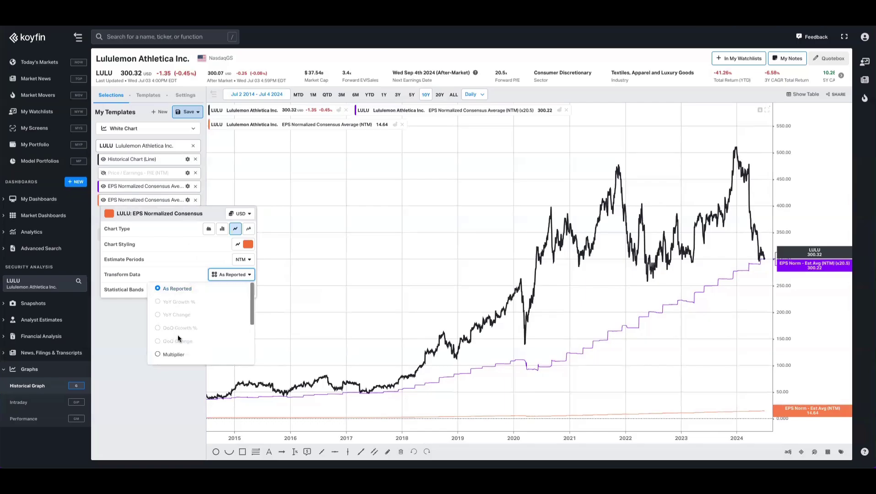
click(173, 355)
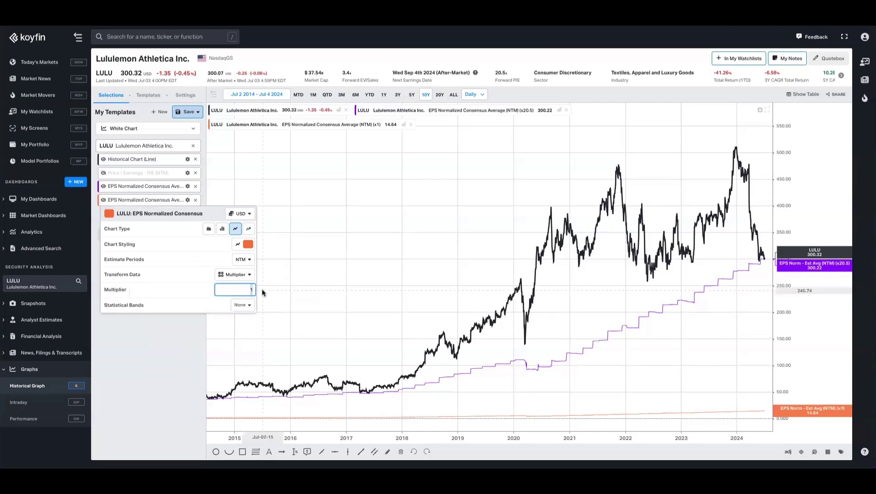
text(30)
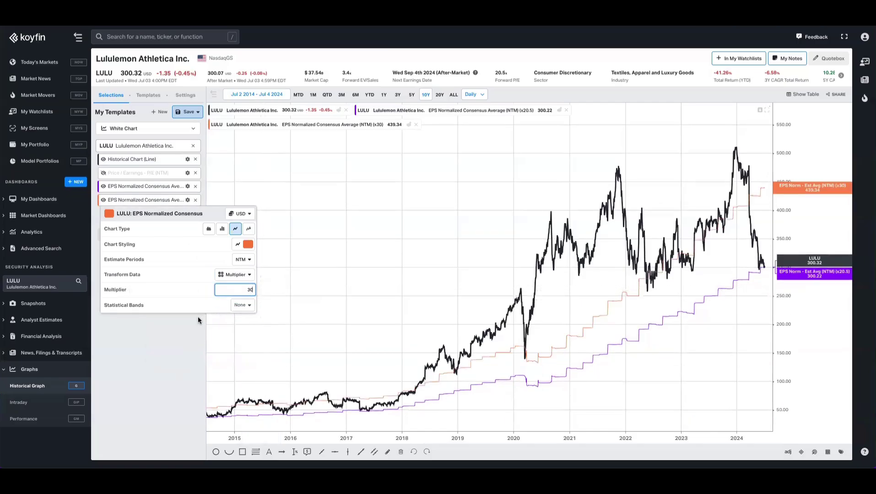
click(198, 320)
Add a third EPS Normalized Consensus Average (NTM) line and give it a multiplier transform
click(172, 217)
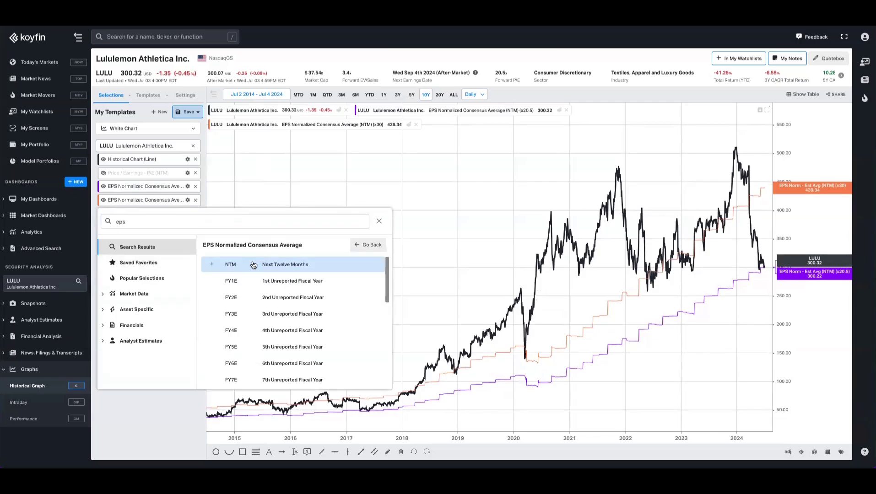
click(253, 265)
click(188, 214)
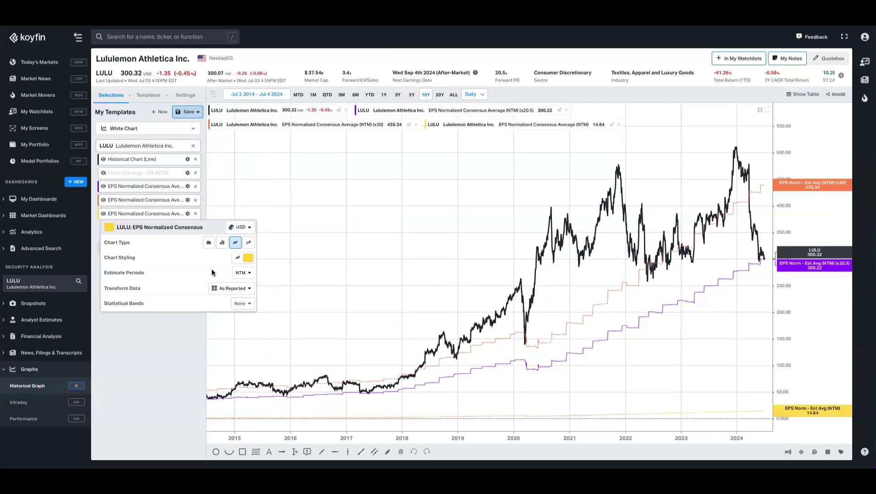
click(232, 288)
click(179, 368)
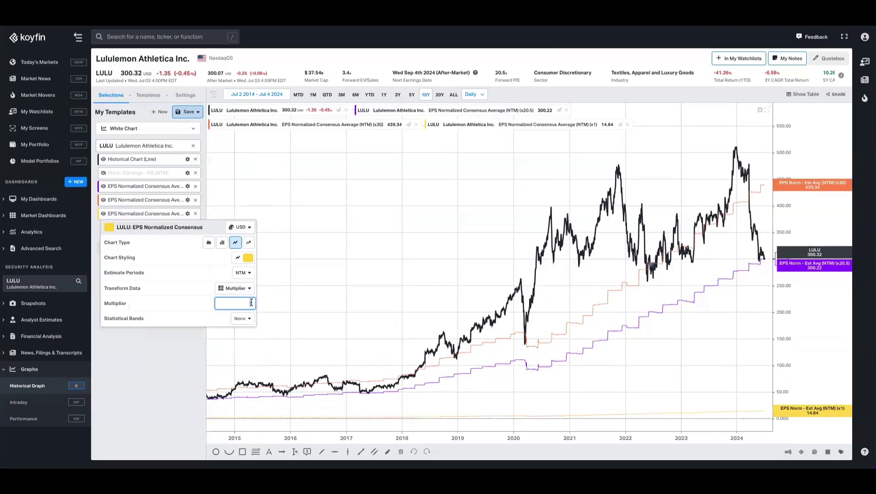
Set the third EPS line to x25, thicken the EPS lines, and zoom out to Sep 2011
text(25)
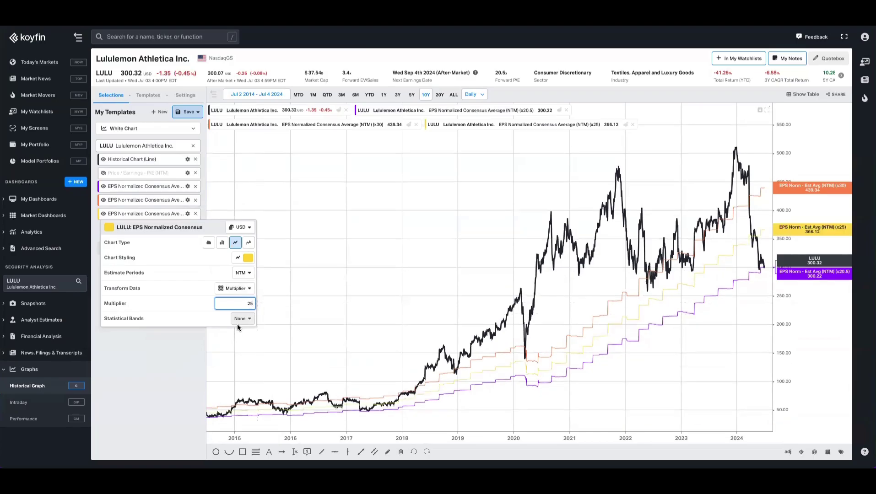
click(200, 337)
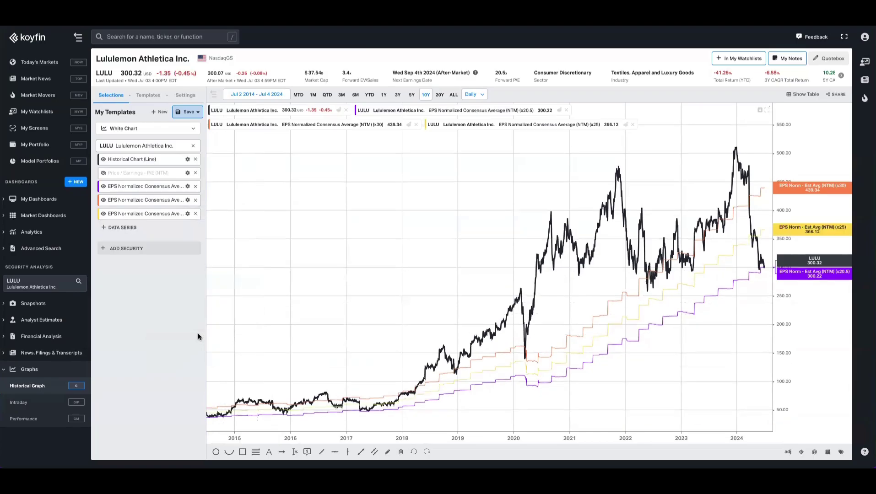
click(187, 188)
click(237, 232)
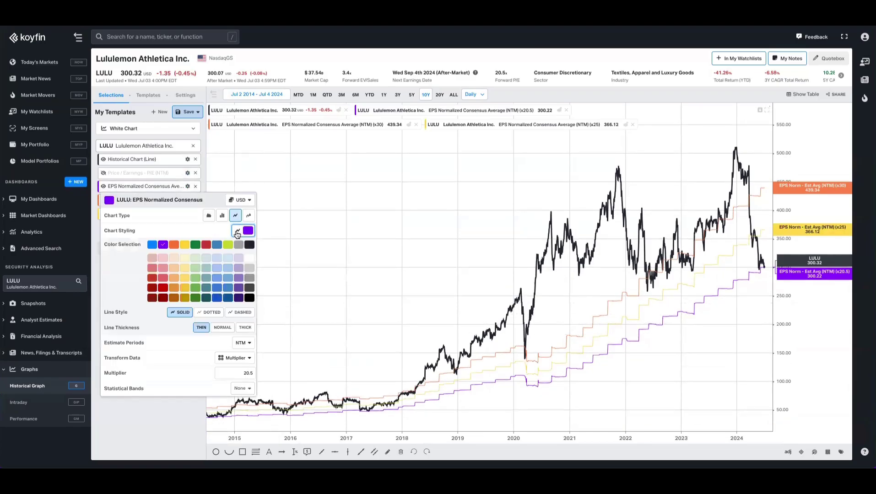
click(244, 327)
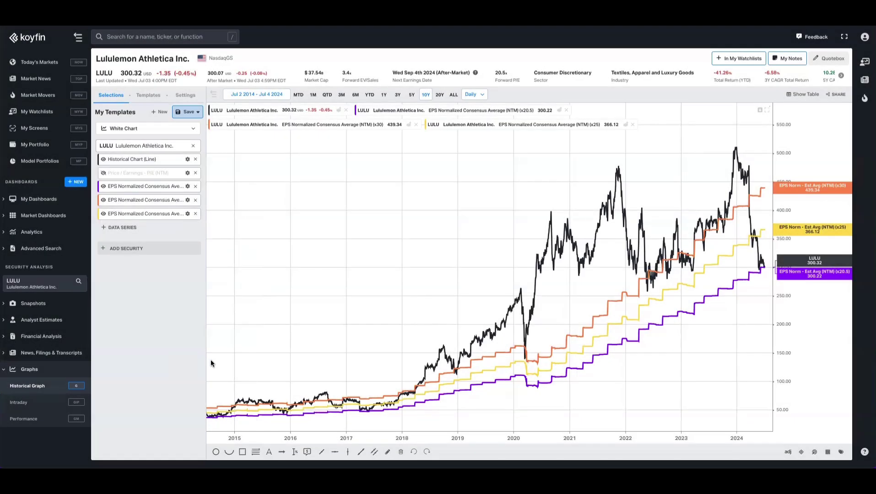
scroll(527, 251, down, 2)
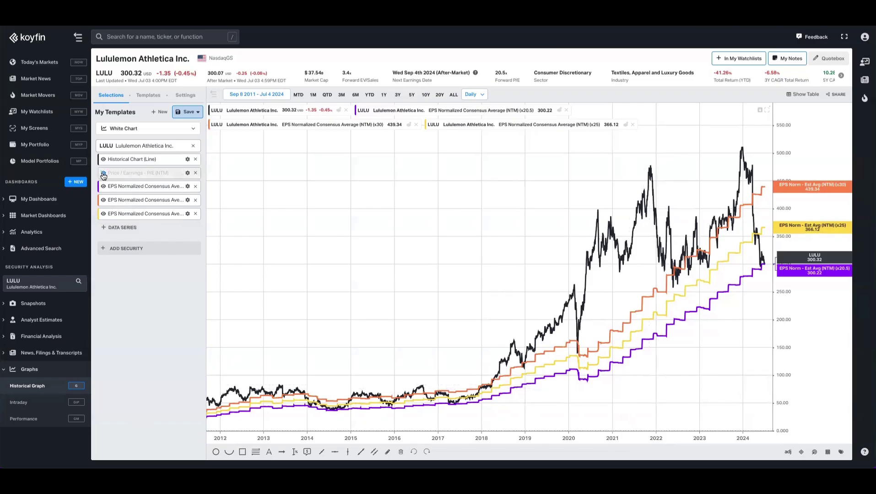
Show the P/E series again and enlarge the main price pane
click(104, 176)
drag(316, 267, 362, 321)
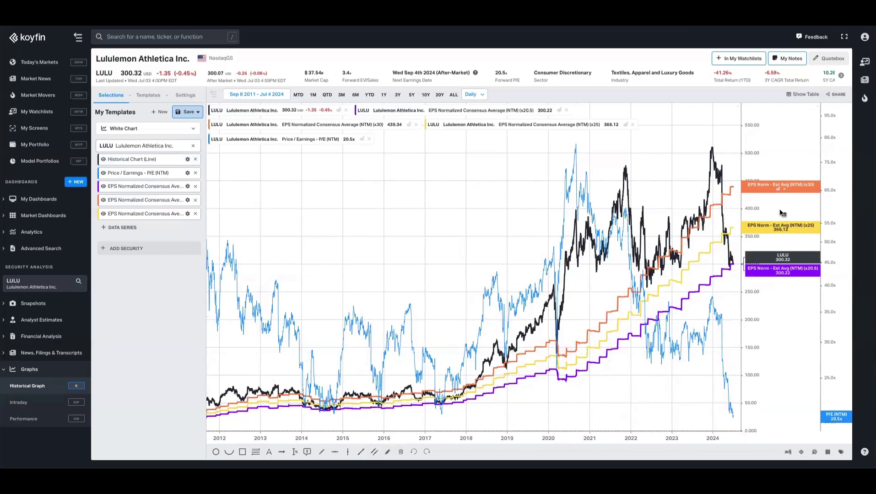
mouse_move(782, 274)
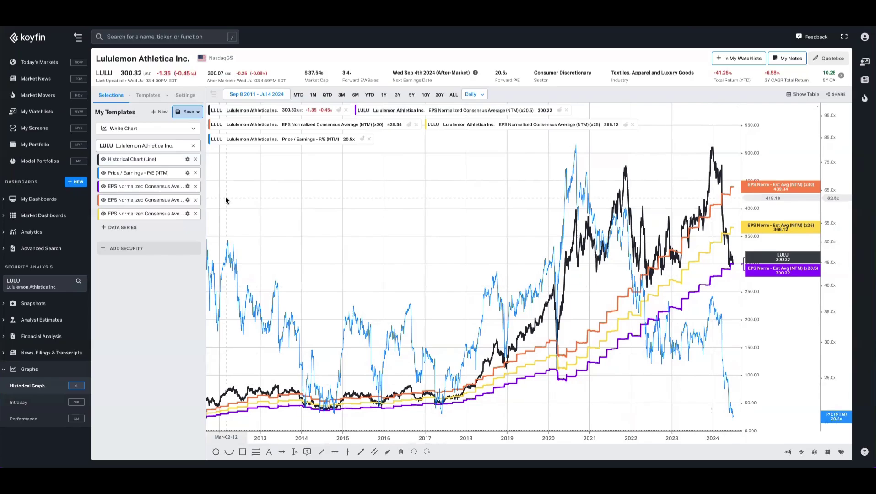
Style the P/E (NTM) series as a light-grey area, then select it for removal
click(187, 173)
click(223, 202)
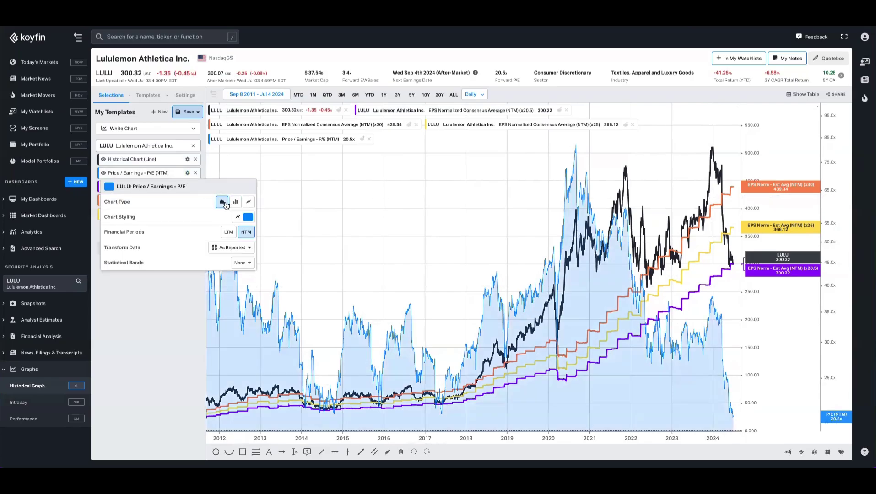
click(241, 218)
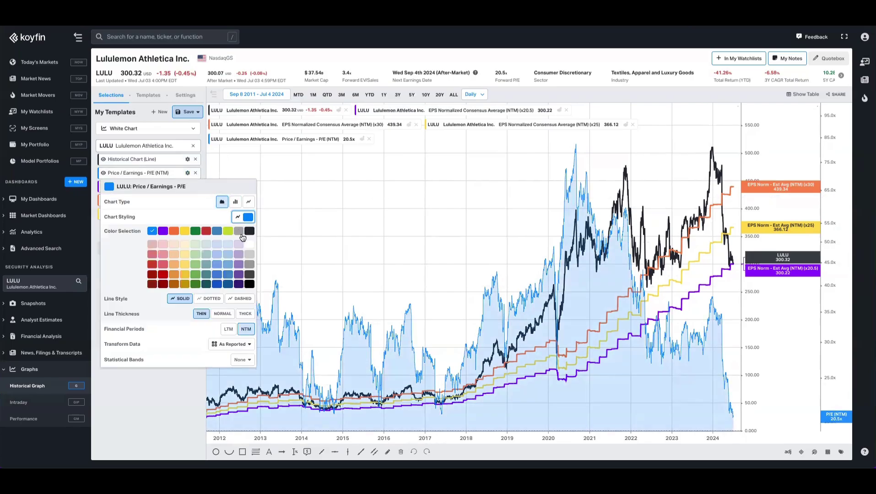
click(249, 255)
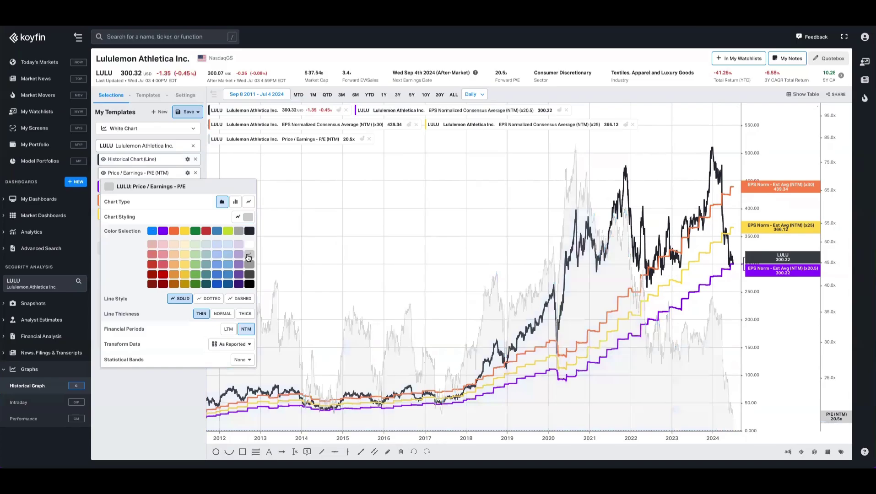
click(174, 394)
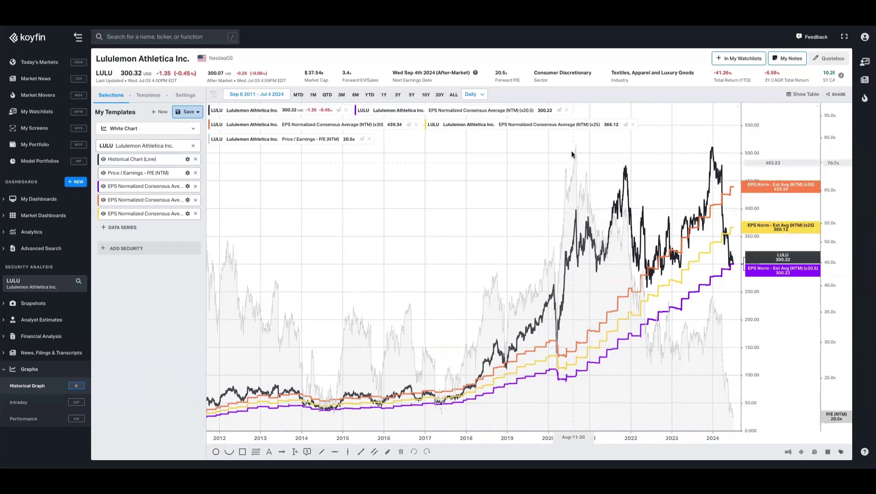
click(497, 286)
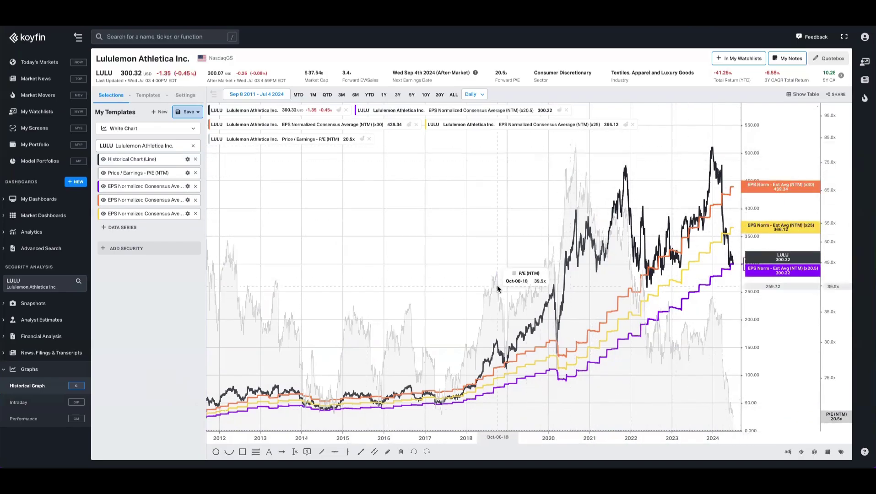
Delete the P/E series and add a hidden Price / Sales (LTM) series
key(Delete)
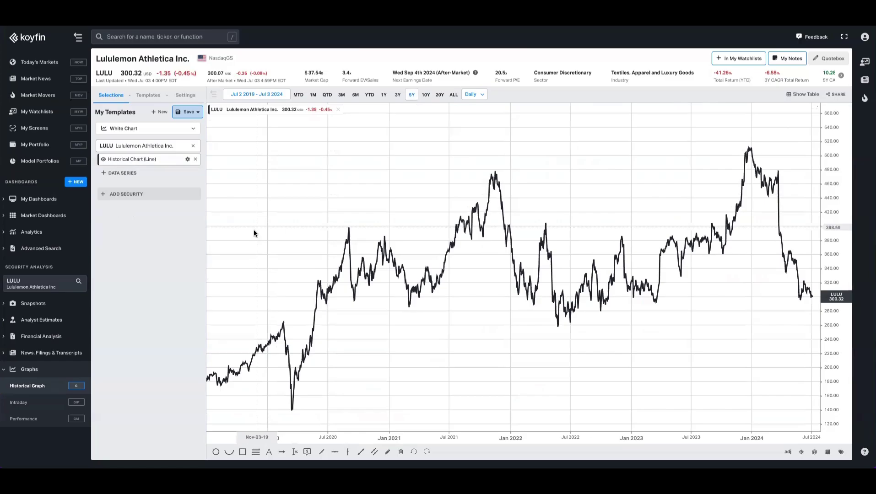
click(133, 178)
text(price)
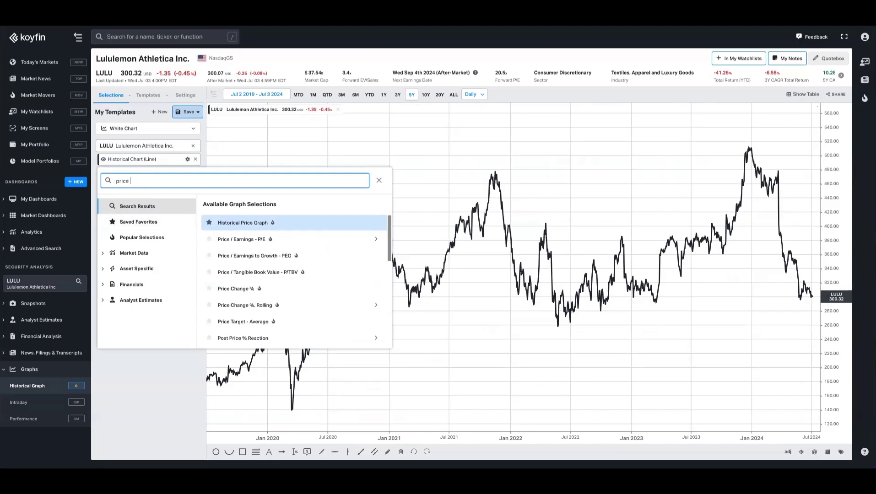
text( / s)
click(252, 223)
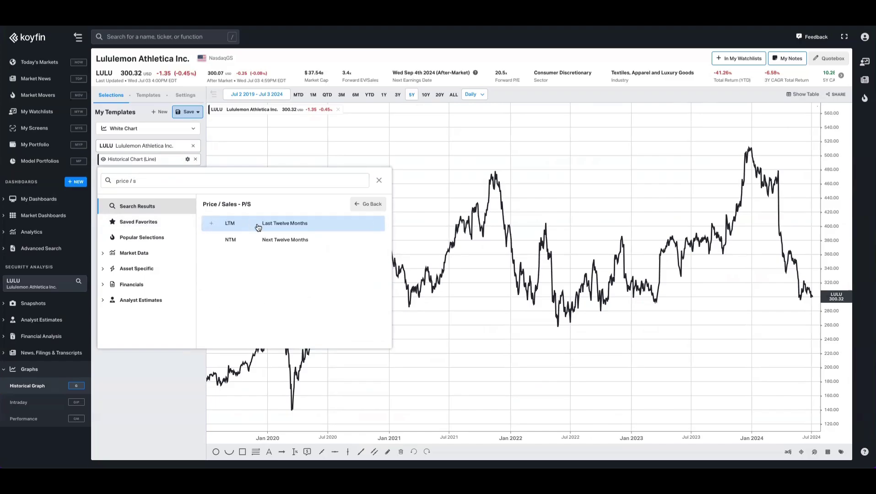
click(266, 223)
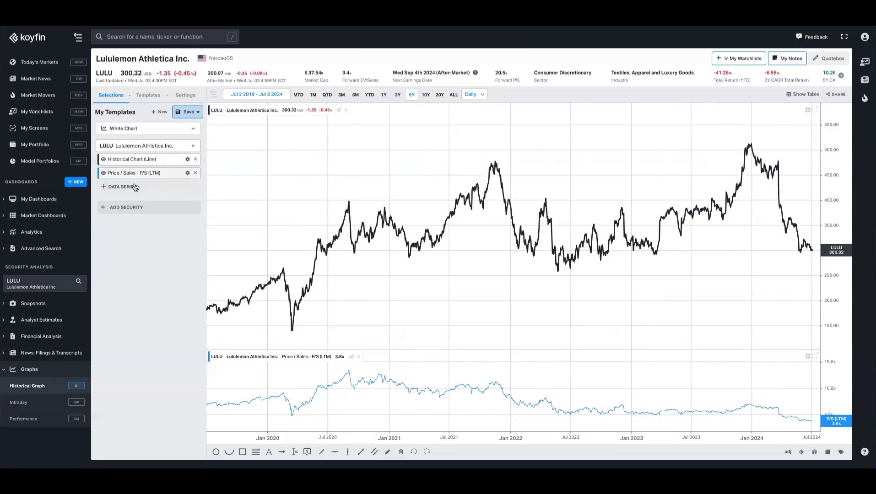
click(104, 174)
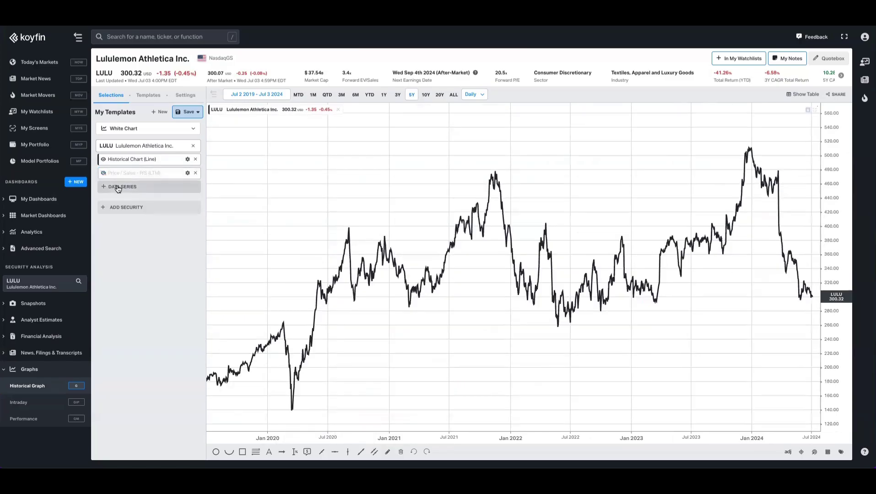
Add Revenue Per Share (LTM) and switch its transform to a multiplier
click(118, 188)
text(rev)
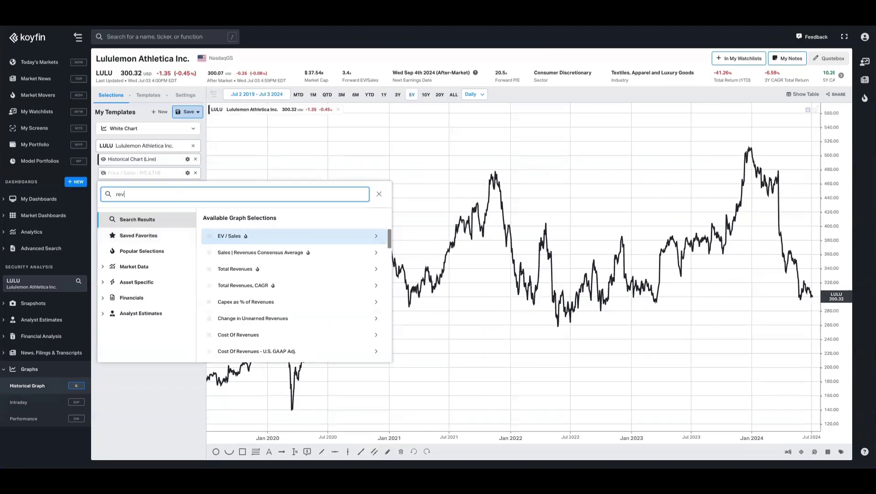
text(enue per)
click(259, 254)
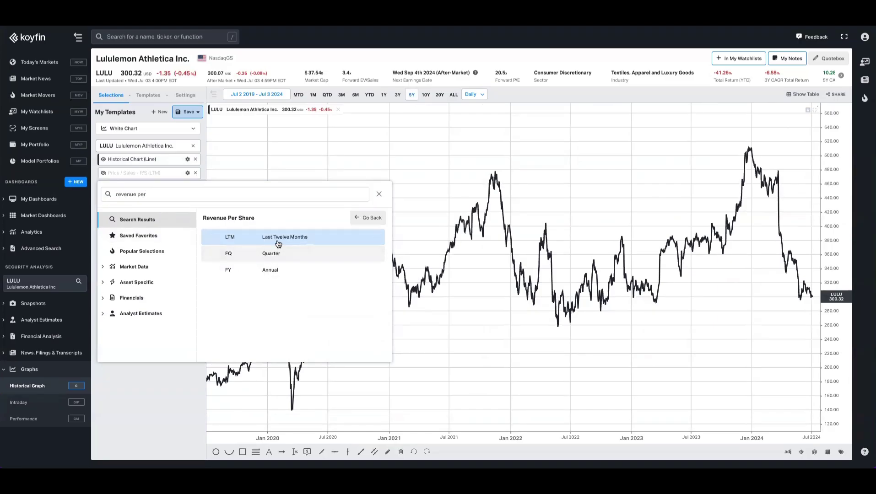
click(278, 237)
click(187, 186)
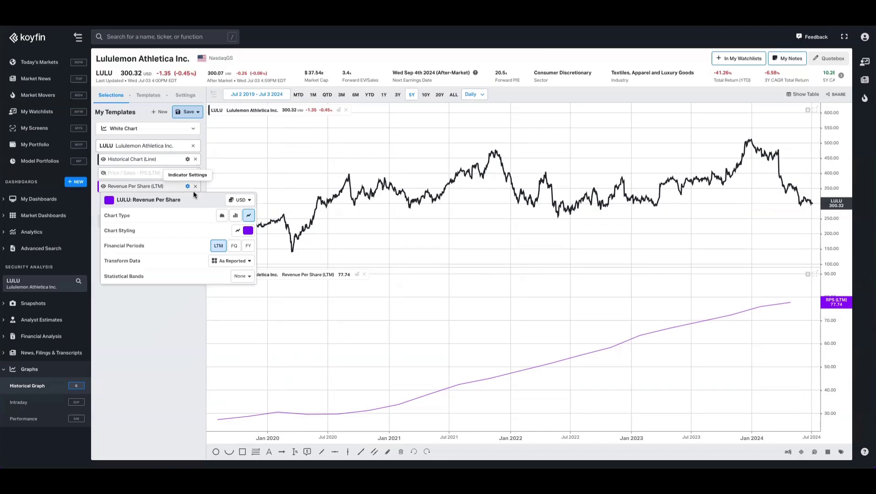
click(233, 261)
click(177, 340)
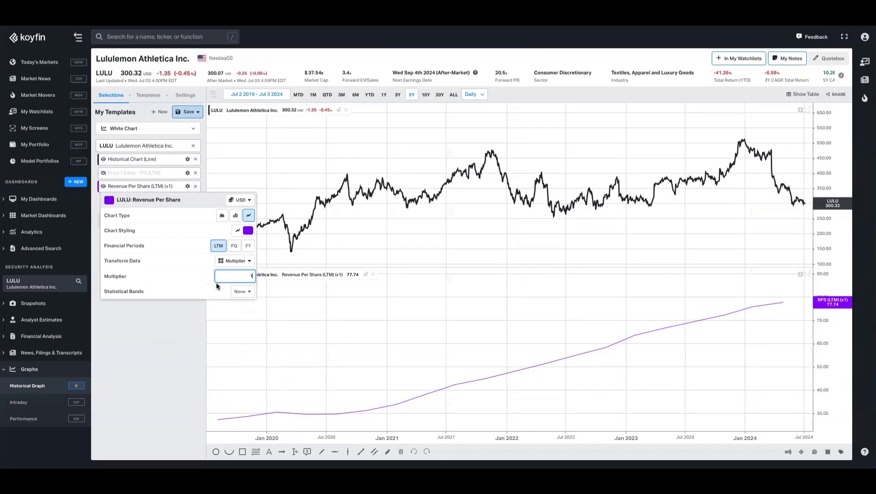
Set the Revenue Per Share multiplier to 3.8 and merge it into the price pane
text(308)
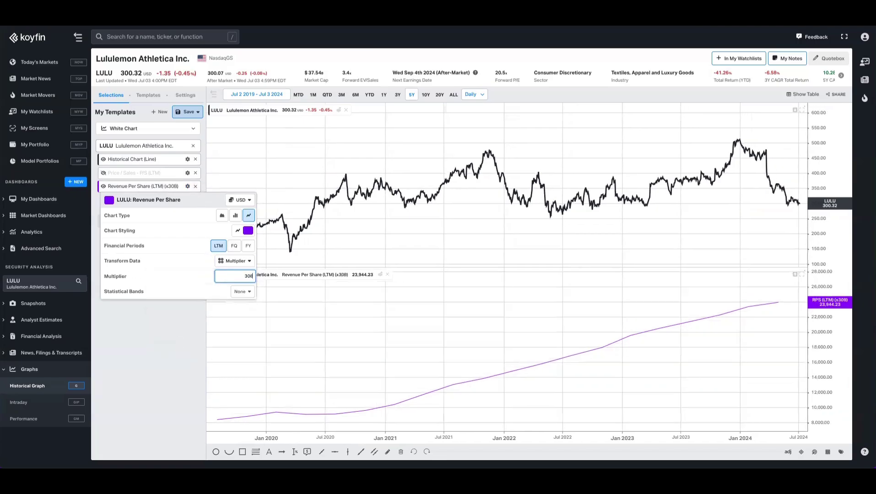
key(BackSpace)
key(BackSpace)
text(.8)
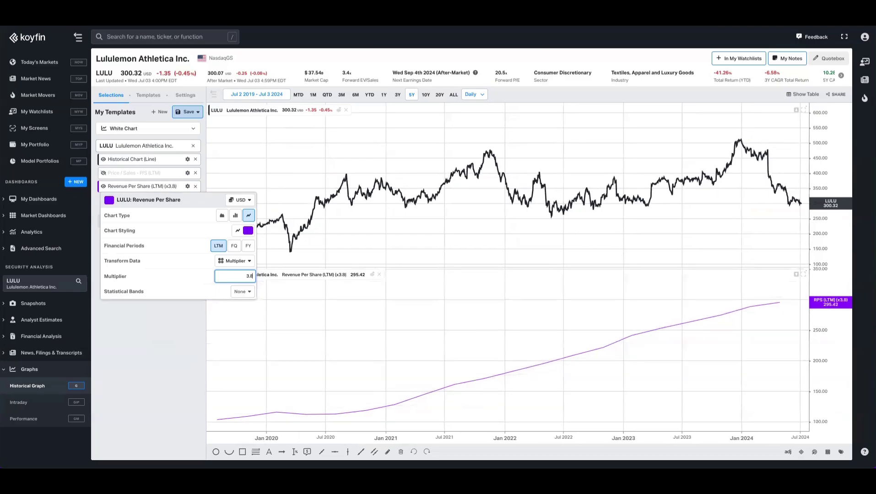
click(186, 348)
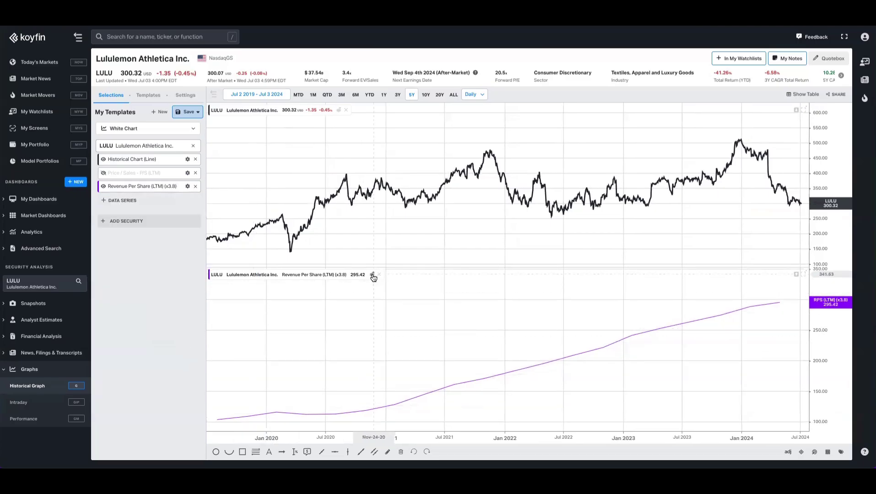
click(372, 274)
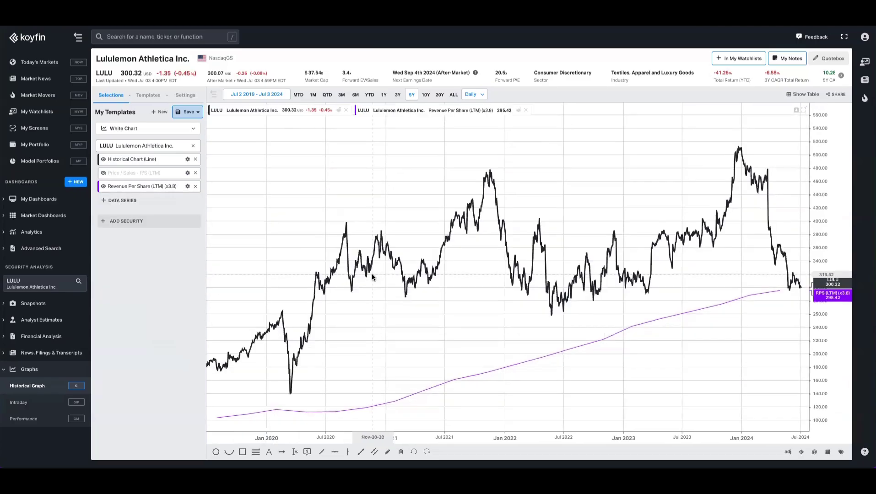
Add a second Revenue Per Share (LTM) series to the chart
click(136, 201)
text(revenue per)
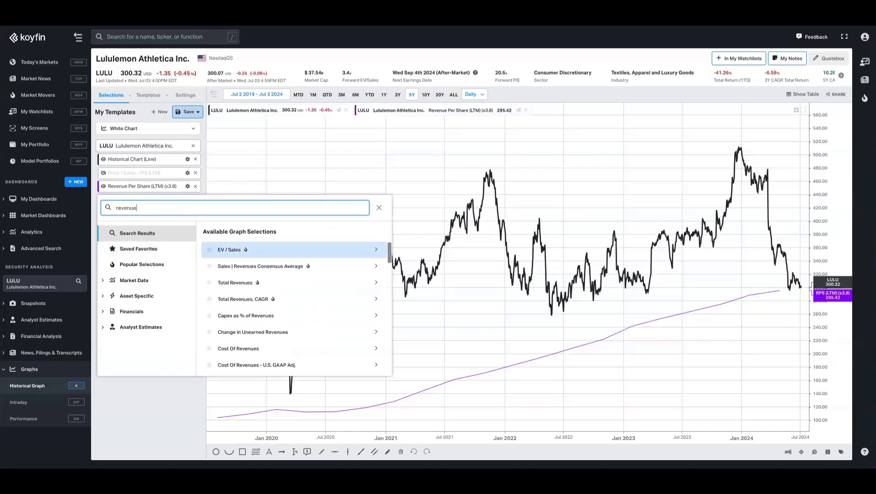
click(274, 266)
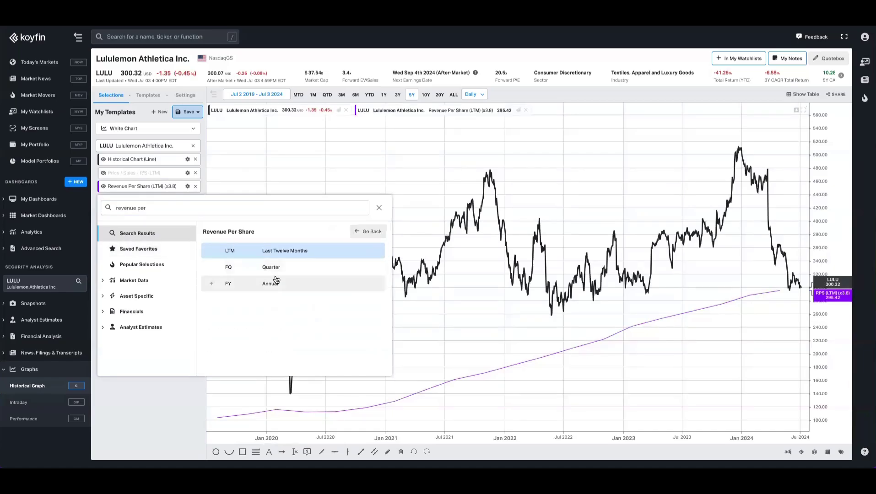
click(280, 251)
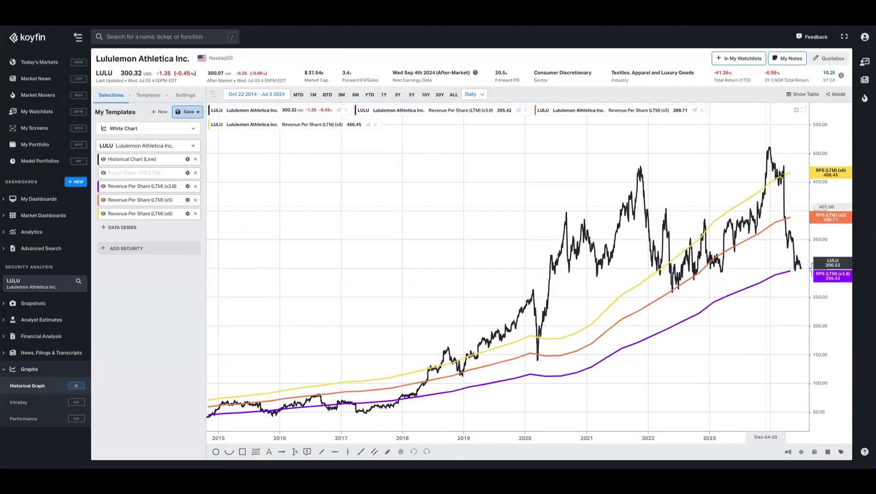
mouse_move(795, 174)
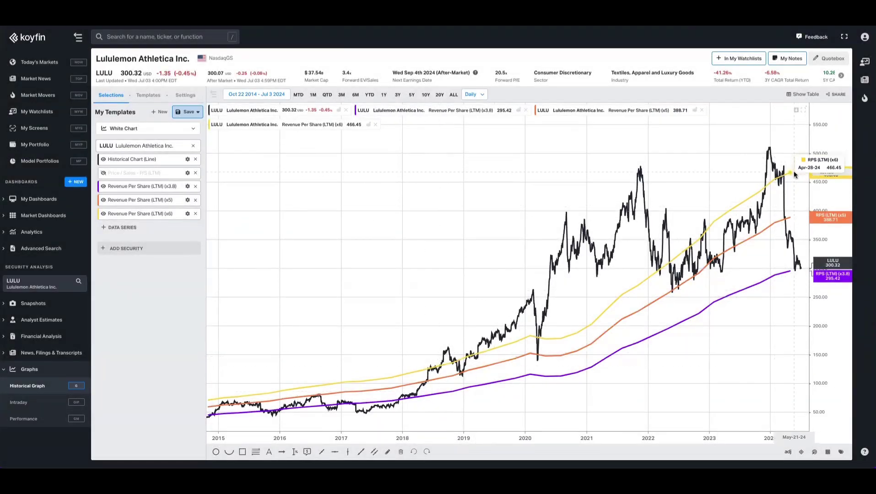
mouse_move(788, 273)
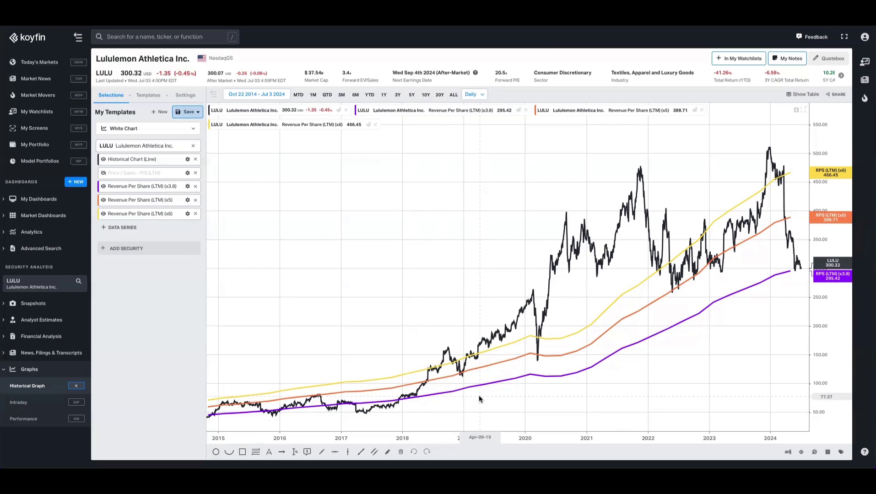
Add Free Cash Flow per Share (LTM) with a multiplier transform of 0
click(158, 228)
text(fre)
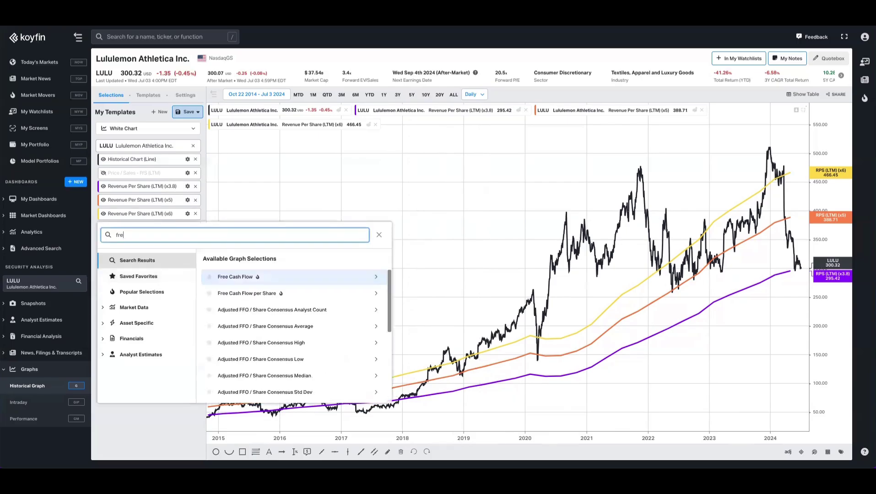
text(e cash )
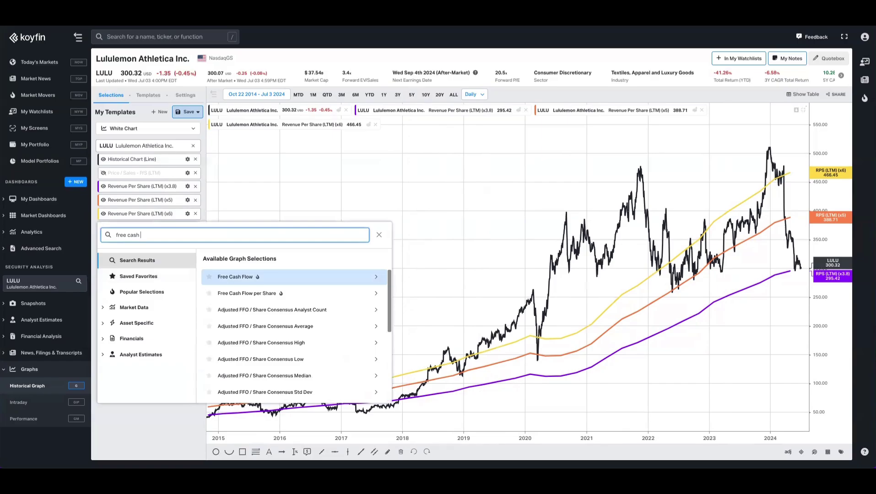
text(flow per)
click(270, 279)
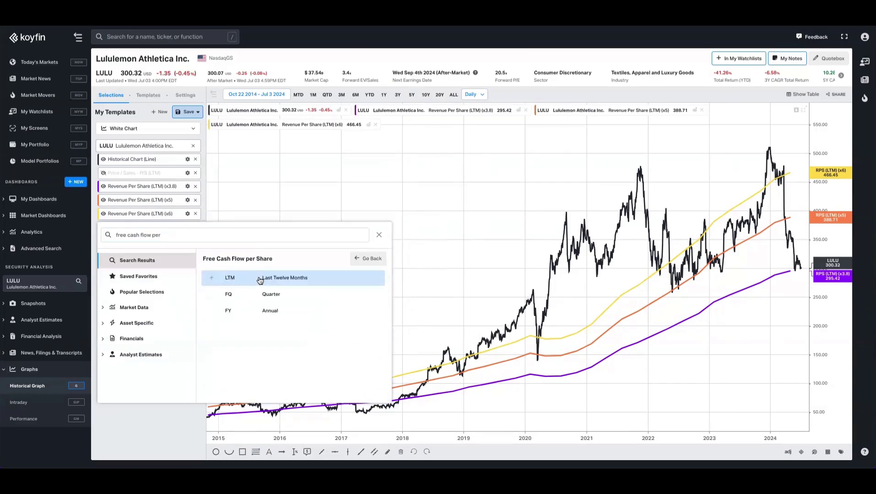
click(269, 278)
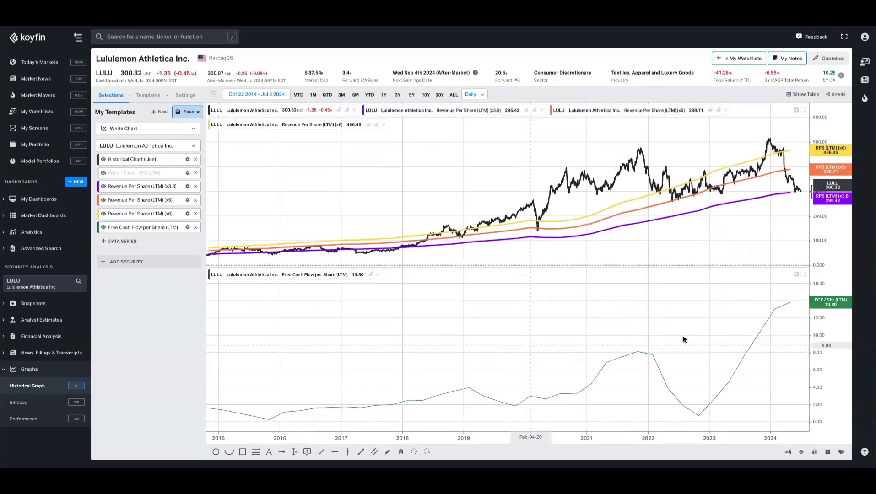
click(187, 227)
click(225, 302)
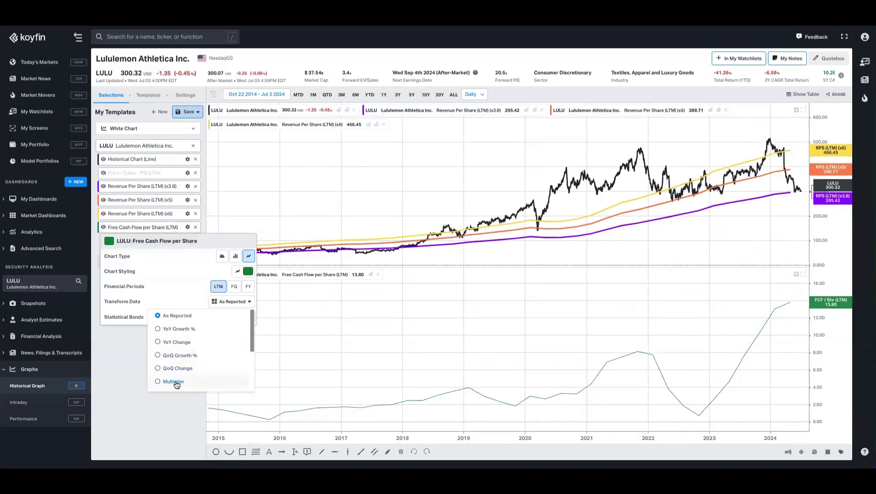
click(178, 382)
text(0)
Add Gross Profit per Share (LTM) and a Price / Gross Profit pane
click(143, 246)
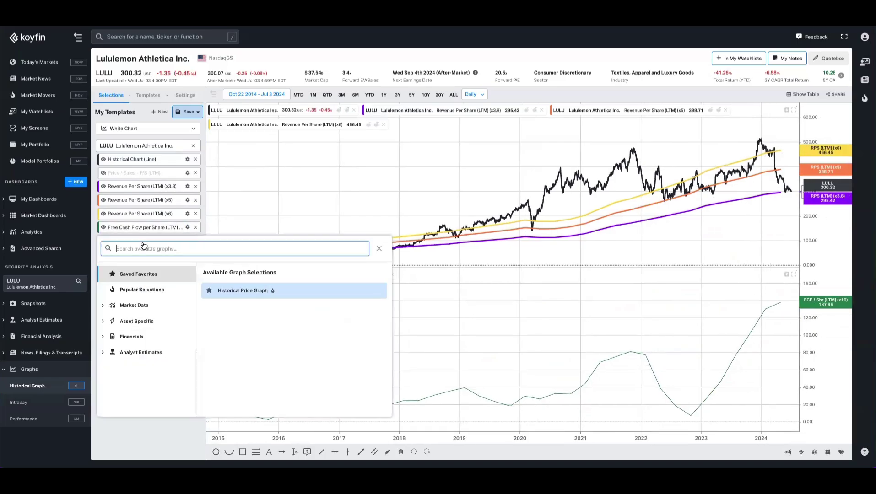
text(gross pro)
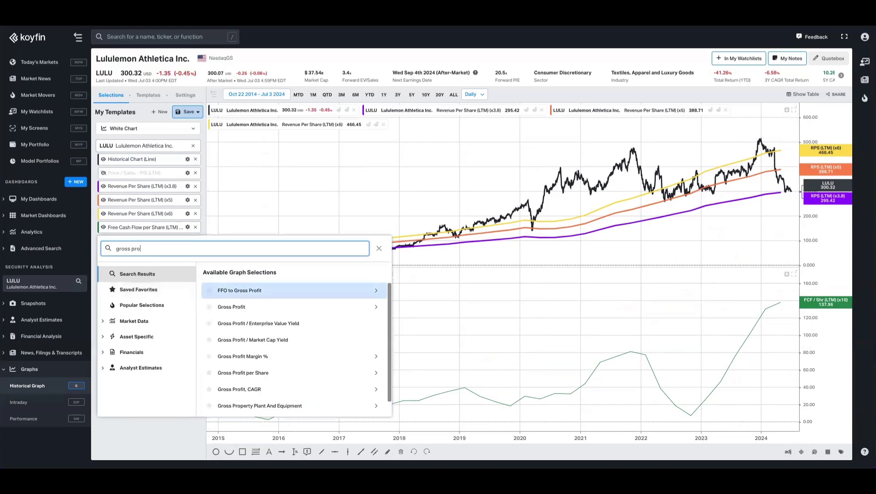
text(fit per)
click(233, 289)
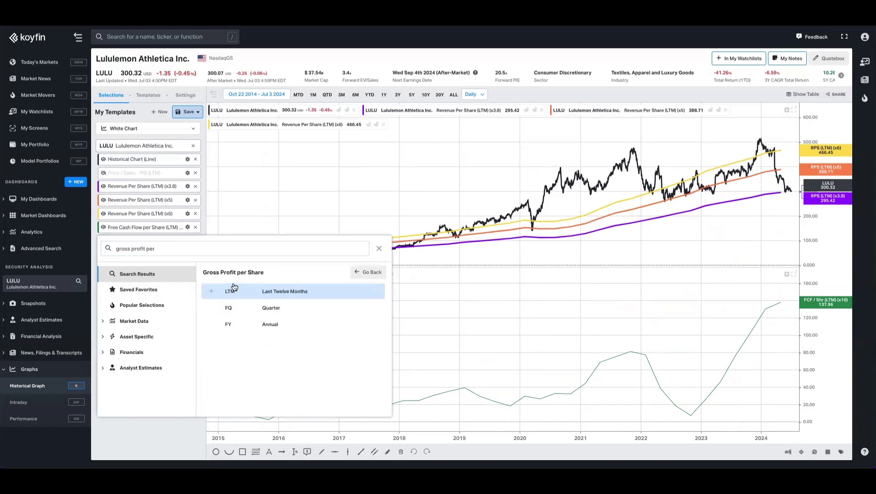
click(249, 289)
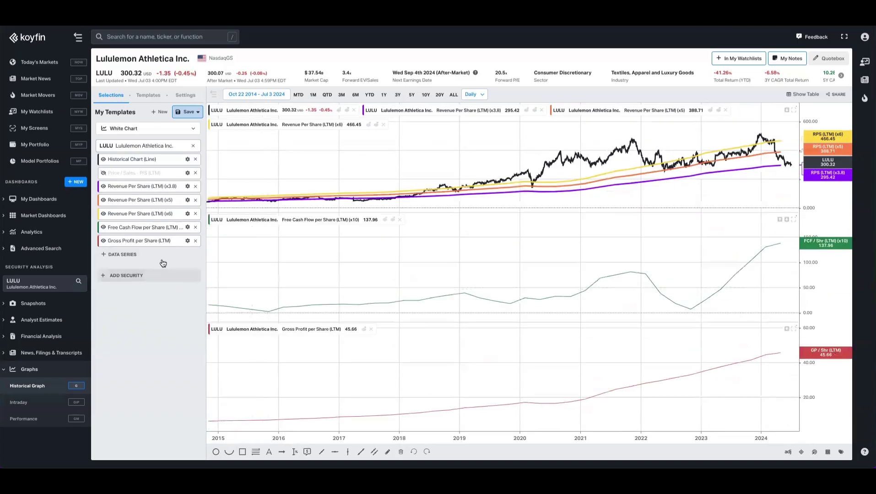
click(162, 256)
text(price / gros)
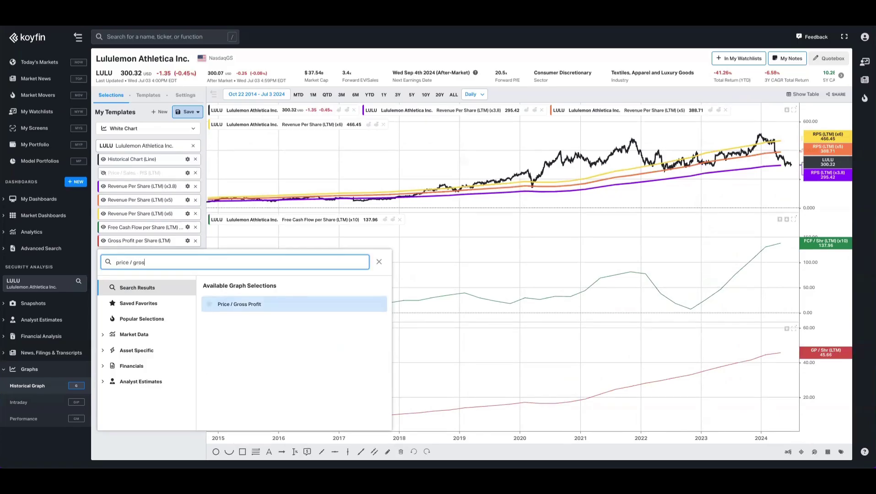
click(234, 301)
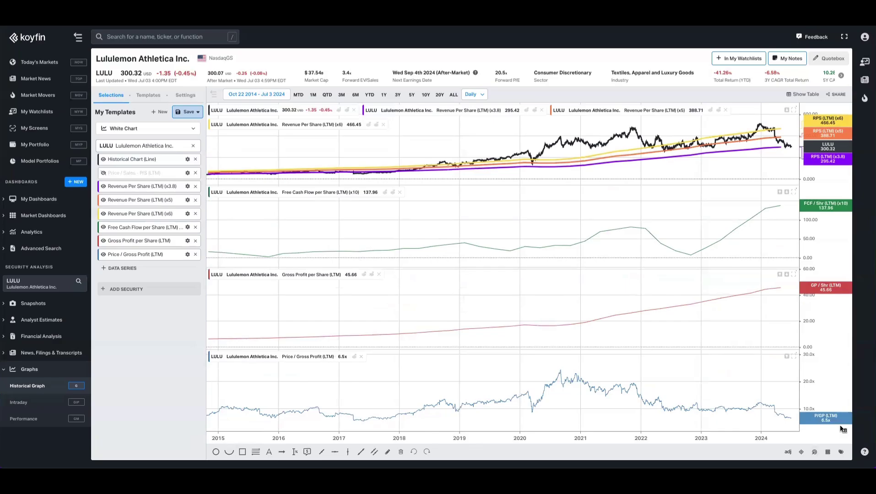
Multiply Gross Profit per Share by 6.5 and hide one extra per-share series
click(188, 241)
click(231, 316)
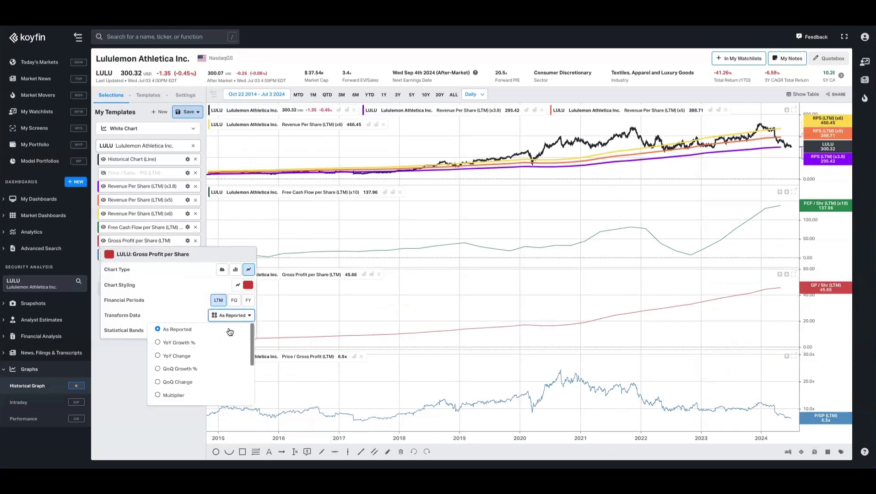
click(181, 395)
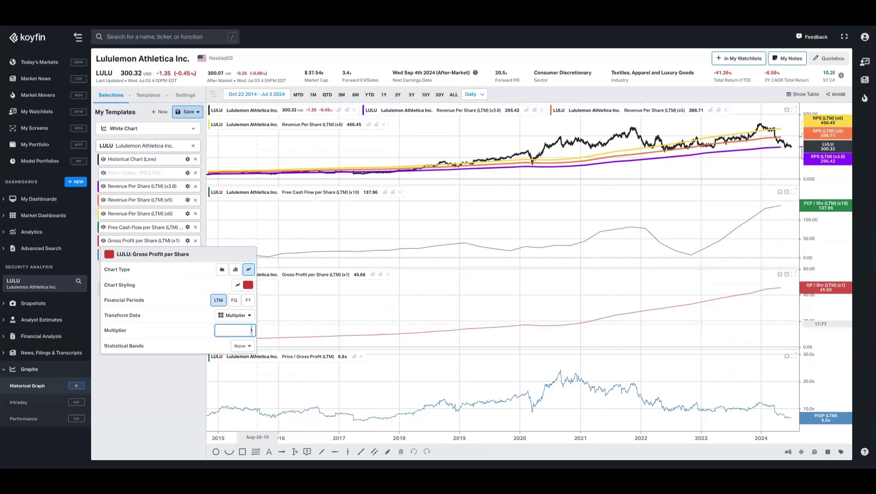
text(6.5)
click(198, 377)
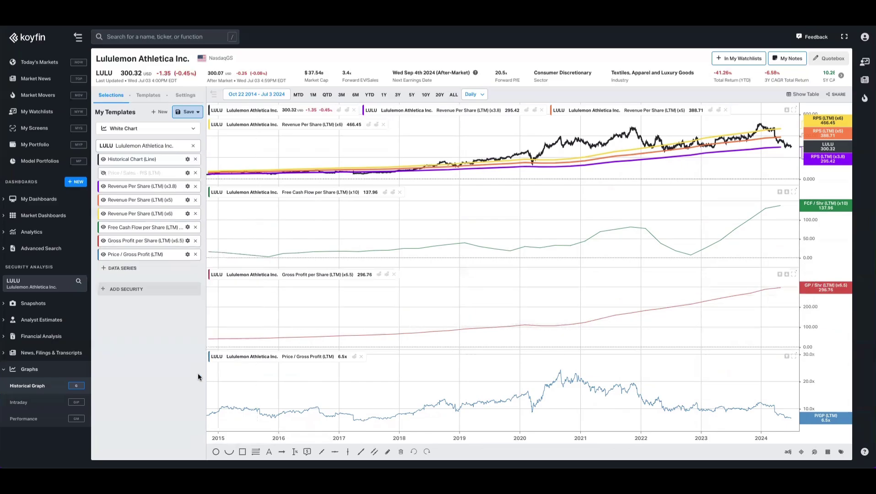
click(103, 227)
Hide the remaining per-share series, including RPS x3.8, and move Gross Profit per Share onto the price pane
click(104, 214)
click(104, 200)
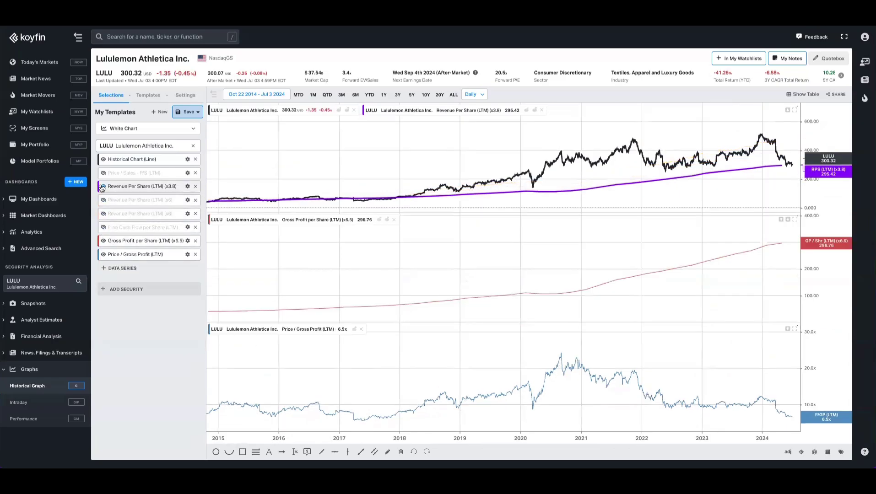
click(103, 186)
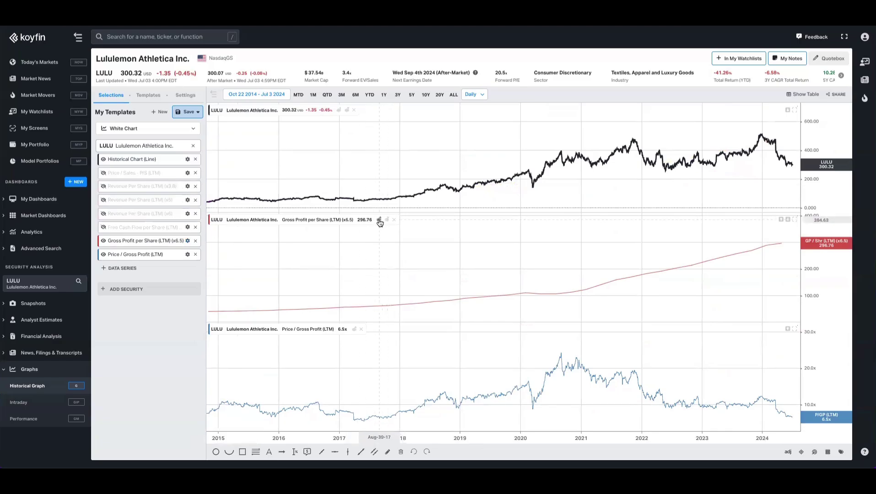
drag(379, 223, 385, 174)
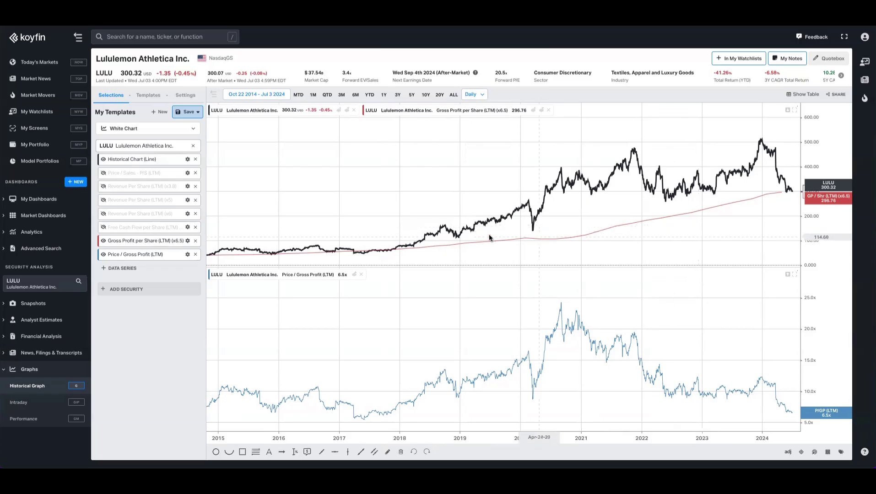
click(187, 160)
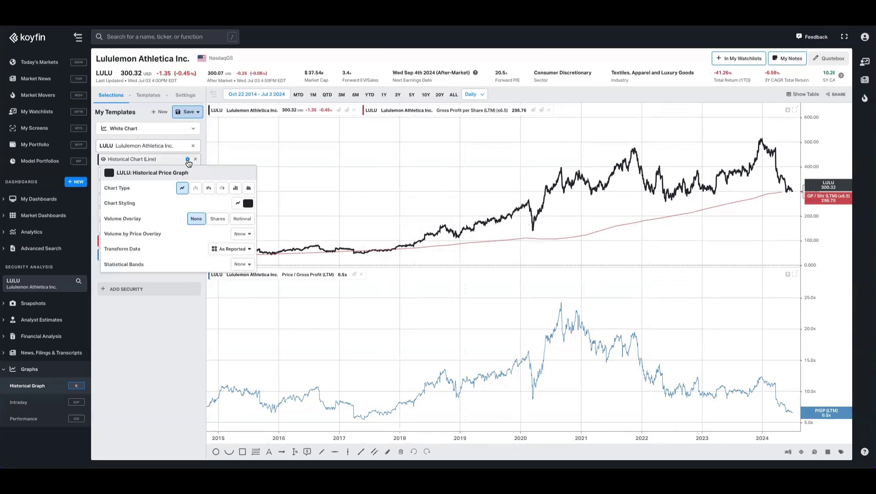
click(240, 250)
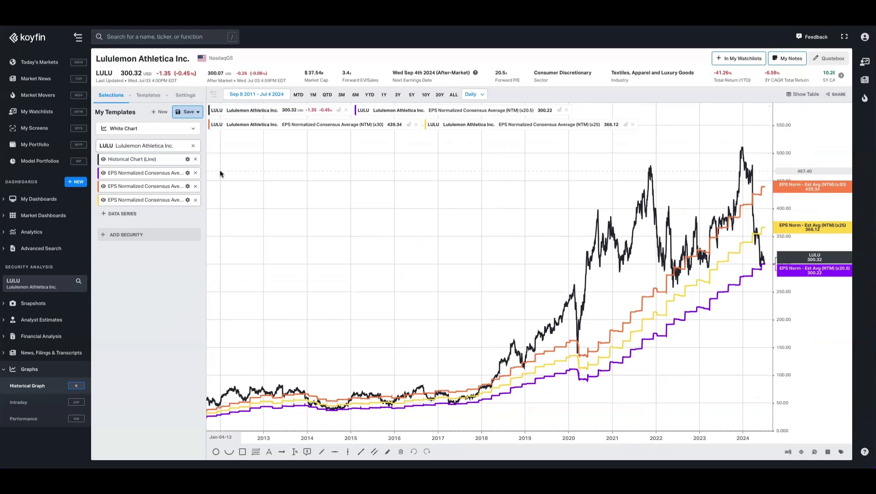
Save the LULU EPS-band chart as a new template named 'Constant PE (20x, 25x, 30x)' and list the Analytics pages
click(191, 115)
click(175, 142)
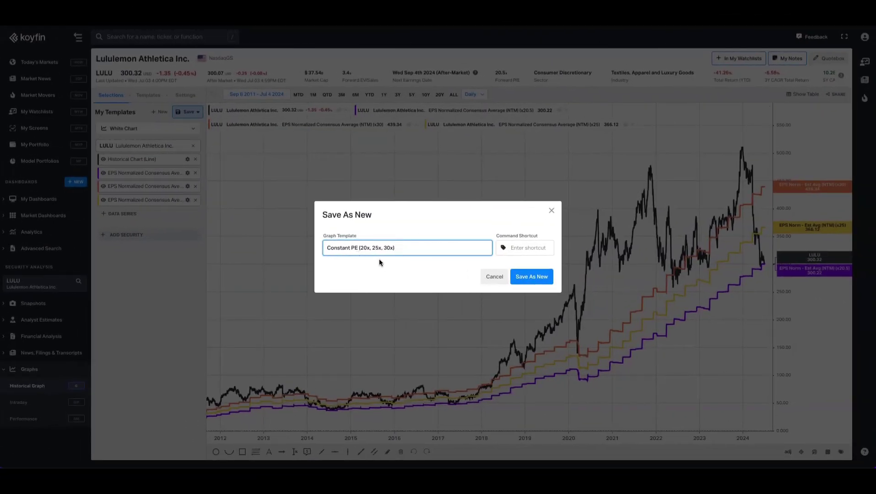
click(528, 278)
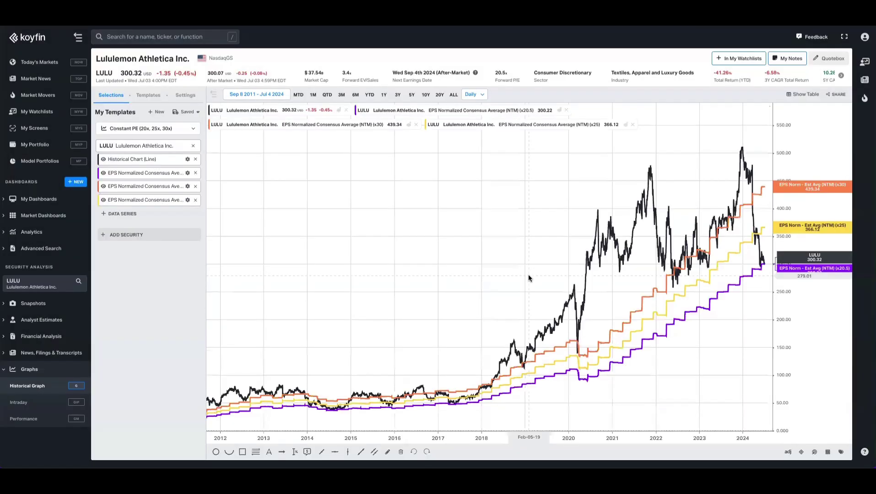
click(26, 232)
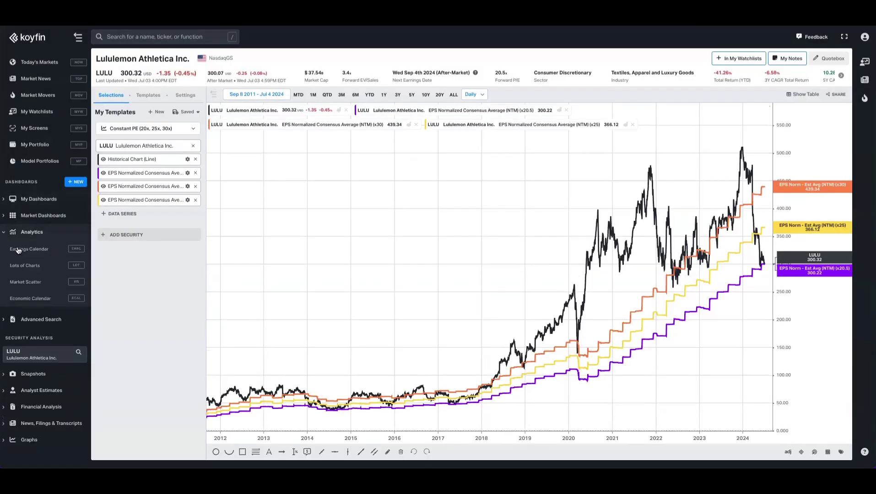
Open Lots of Charts, check the S&P 500 universe, and page forward through the charts
click(27, 266)
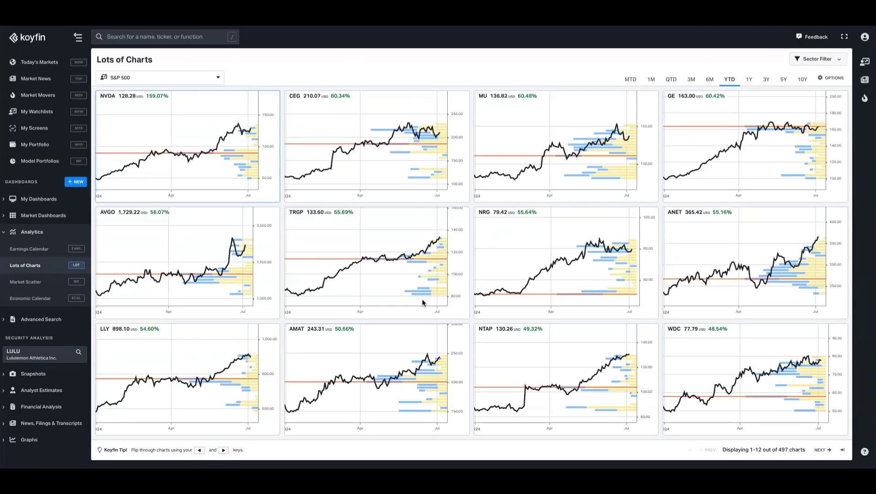
click(220, 78)
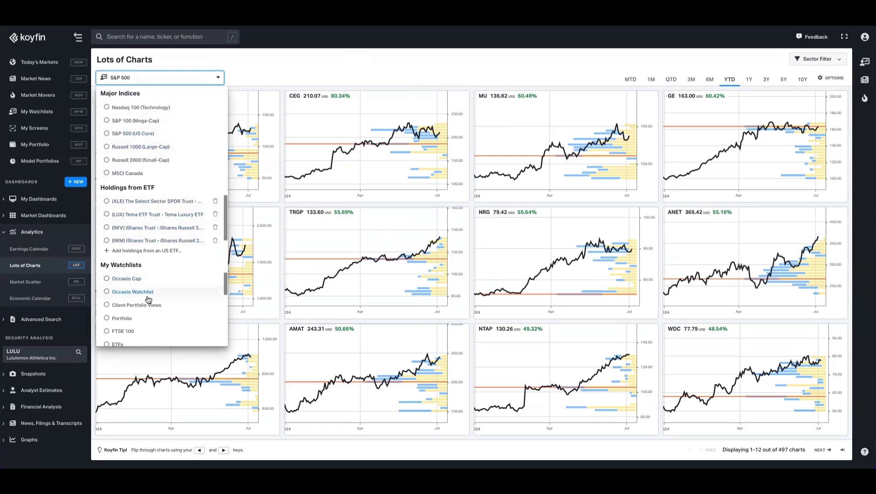
scroll(164, 293, down, 2)
key(Right)
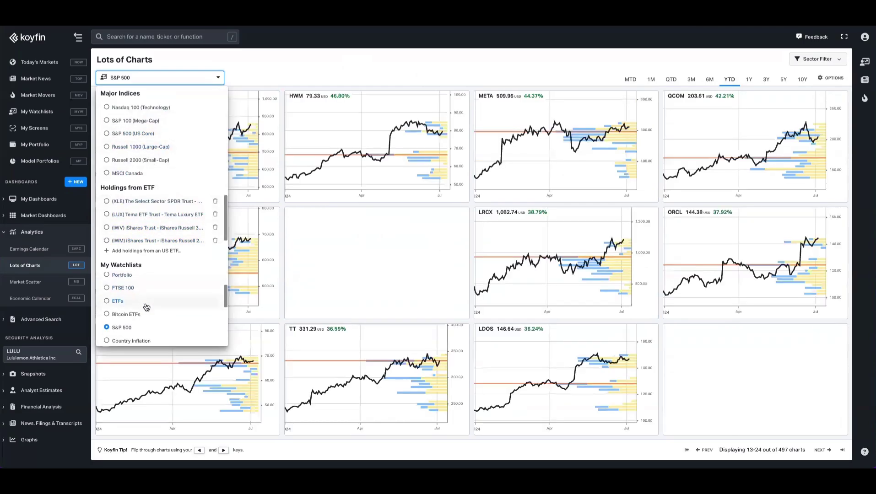
scroll(142, 306, down, 3)
key(Right)
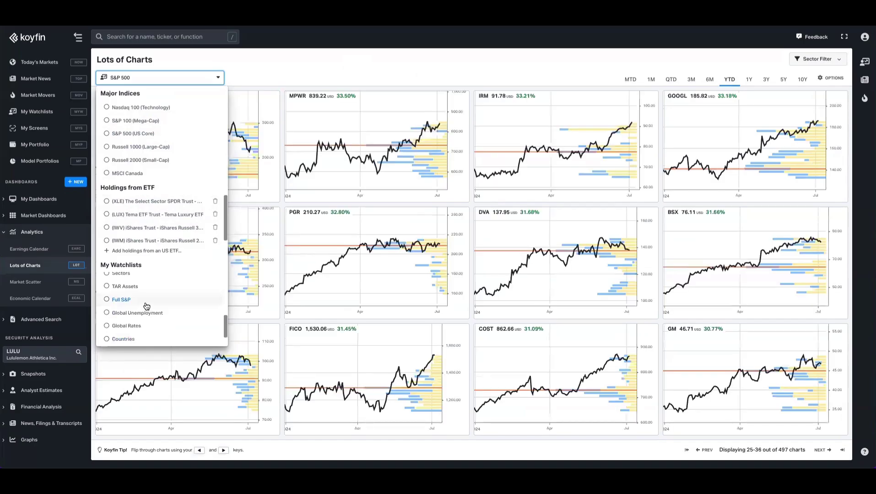
Browse one more page and back, then show every S&P 500 chart over 3Y
scroll(146, 307, up, 2)
key(Right)
key(Left)
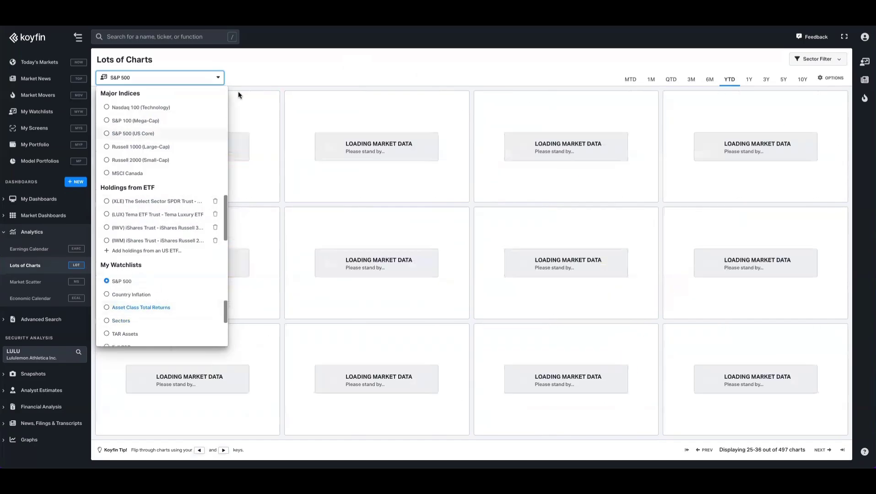
click(255, 73)
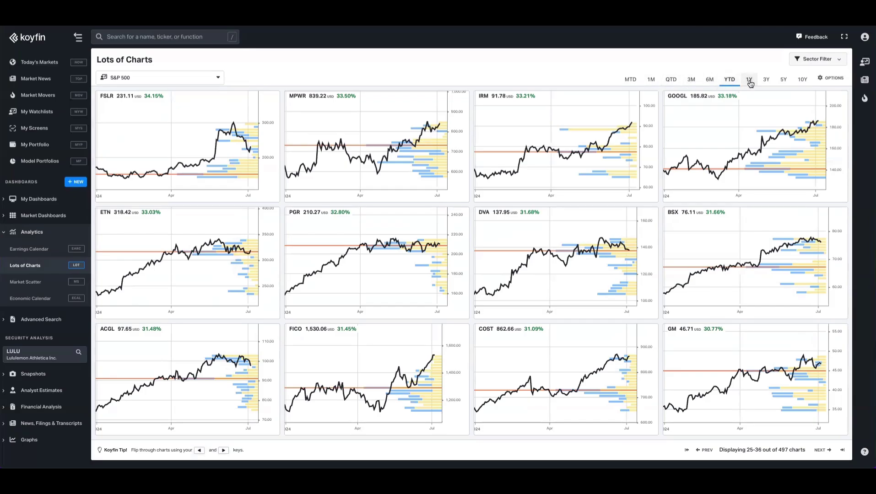
click(766, 81)
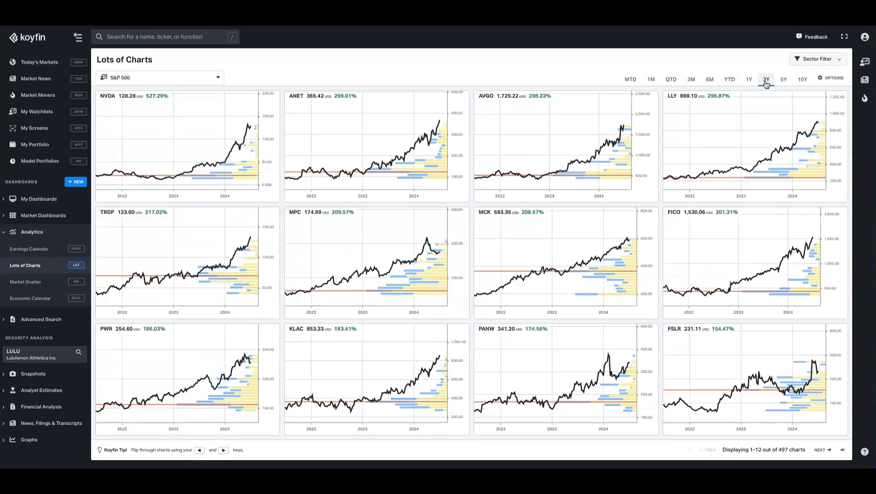
Apply the Constant PE (20x, 25x, 30x) chart template to every chart in the grid
click(829, 80)
scroll(617, 218, down, 2)
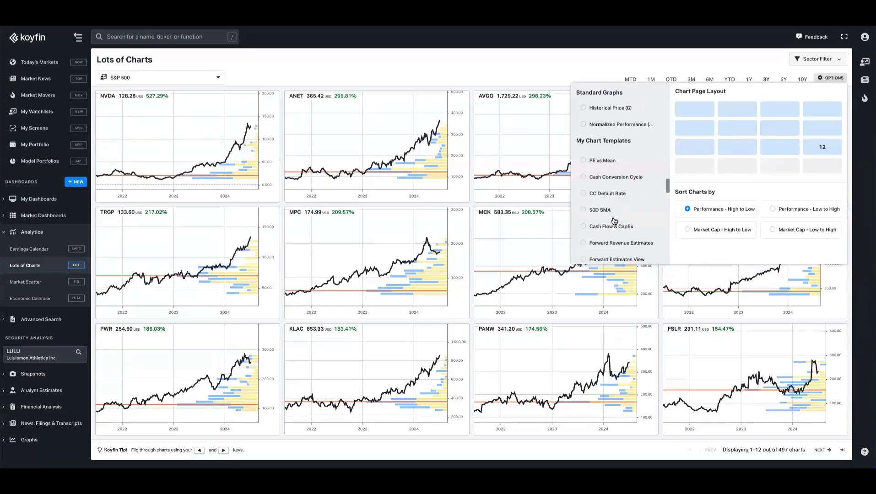
scroll(614, 222, down, 5)
click(608, 257)
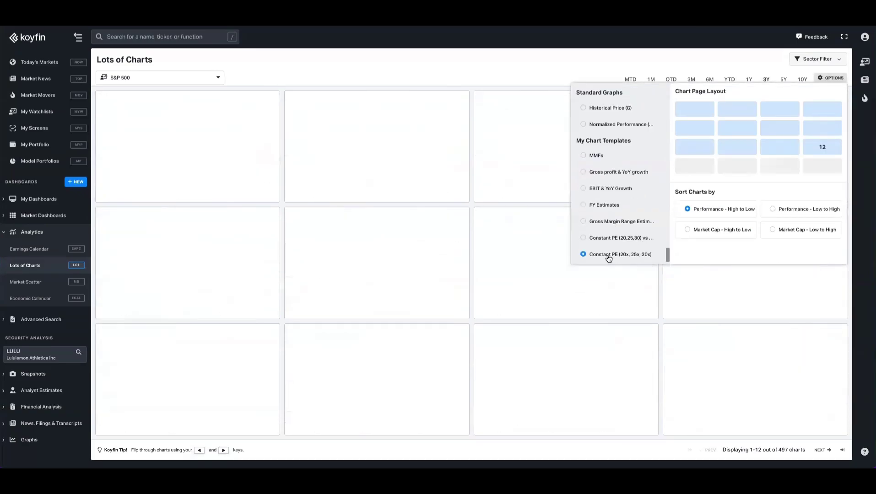
click(532, 73)
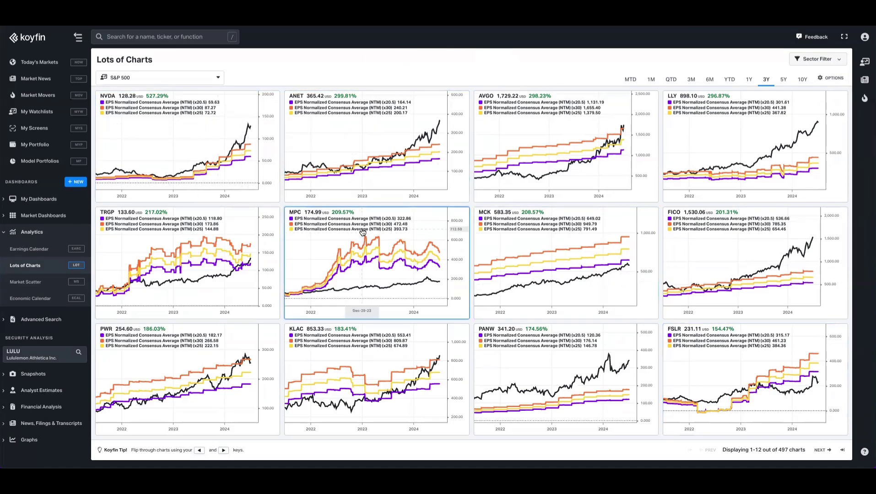
key(Right)
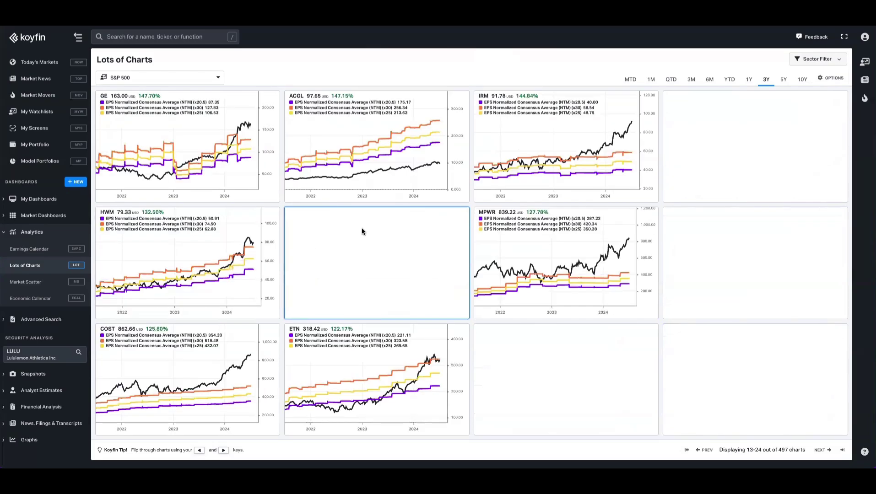
key(Right)
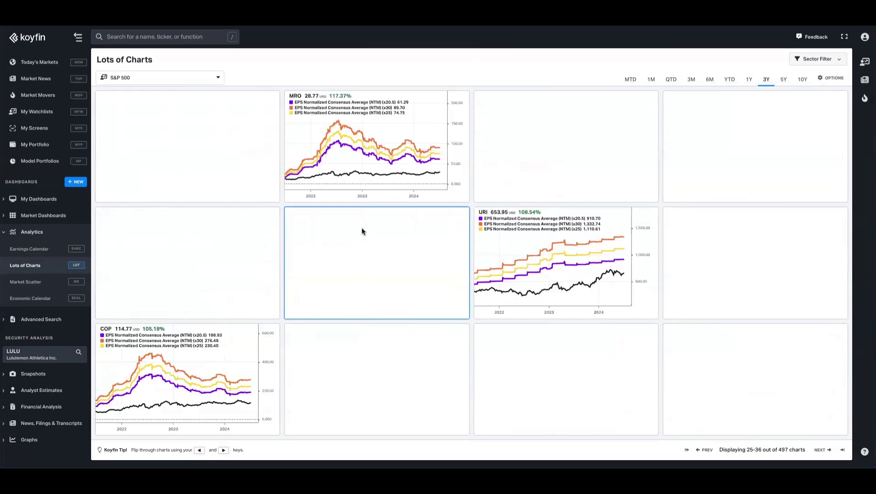
key(Right)
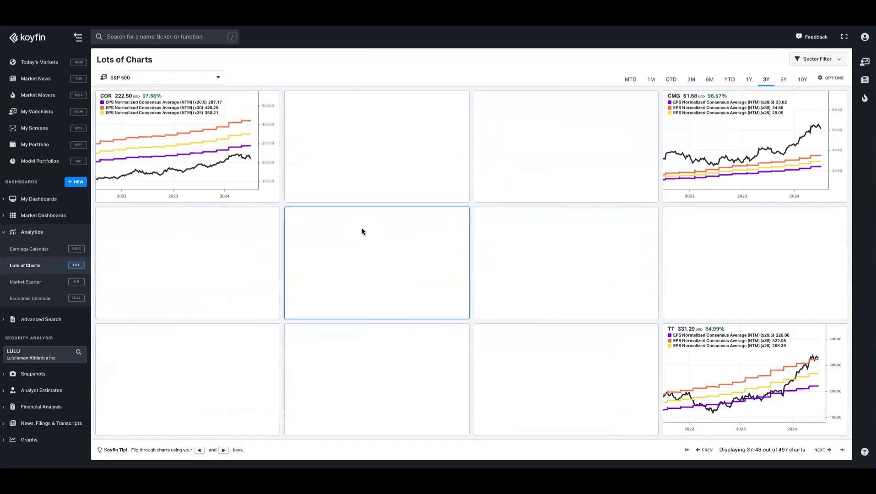
key(Left)
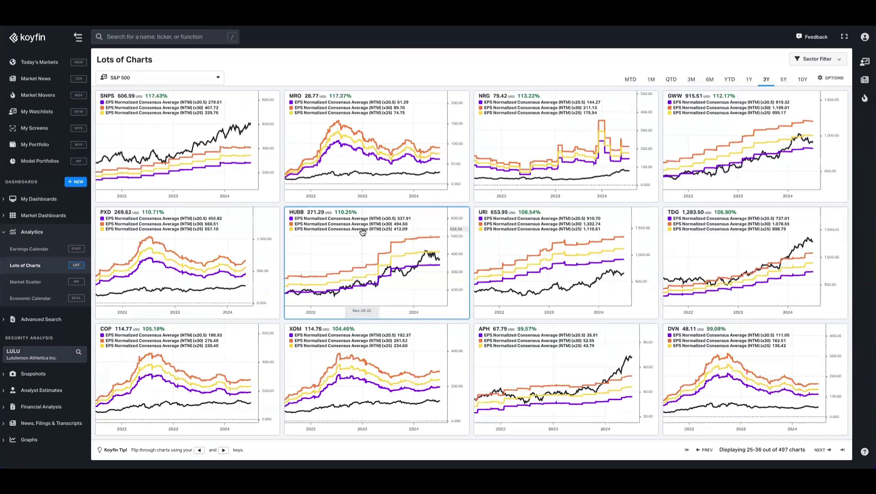
key(Left)
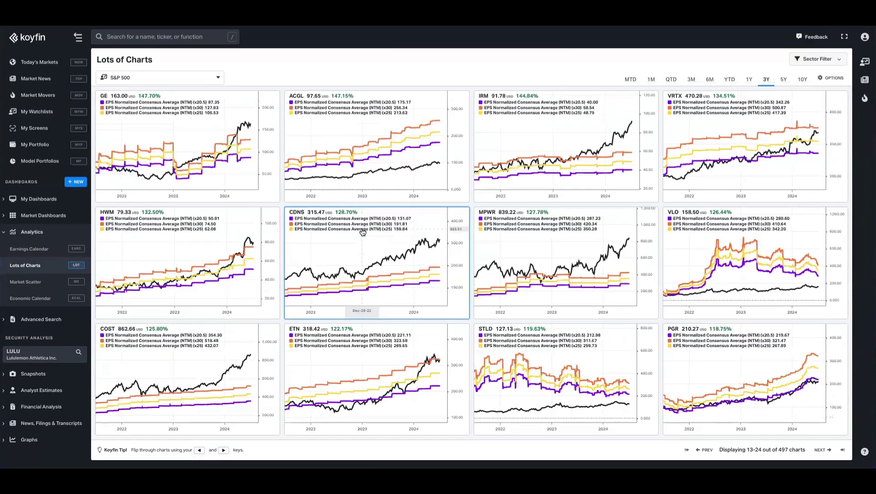
key(Left)
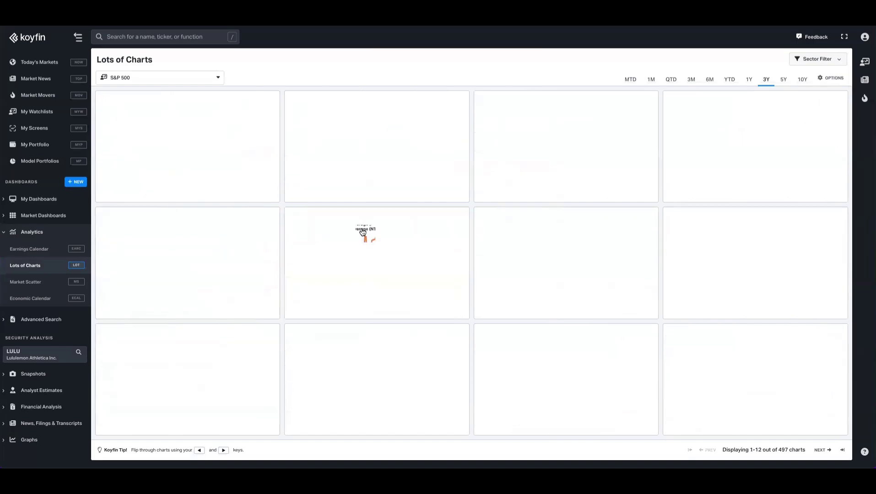